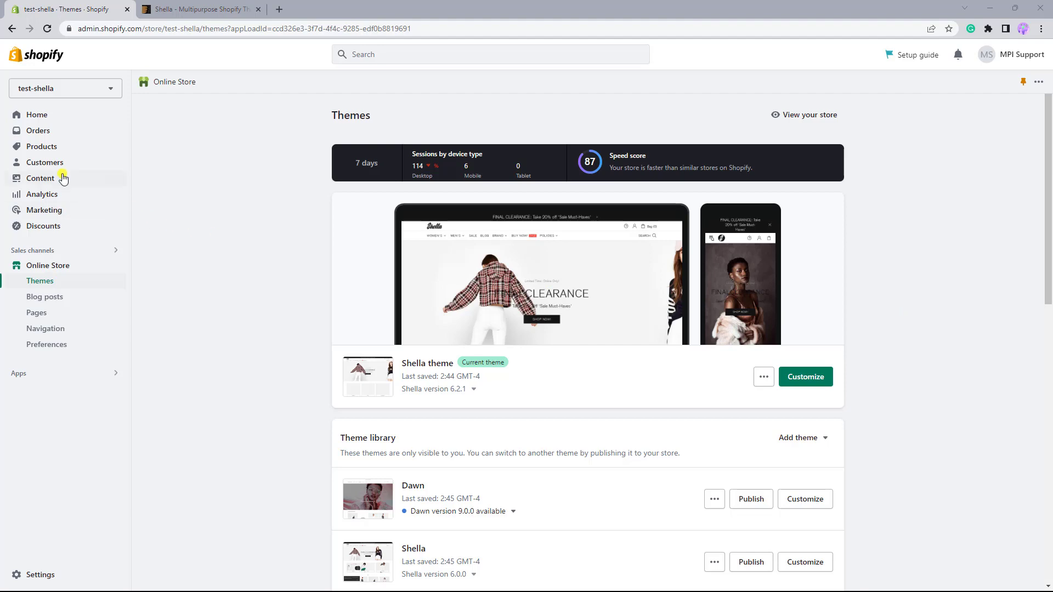
Open the Belted trousers product and look through its details.
click(34, 150)
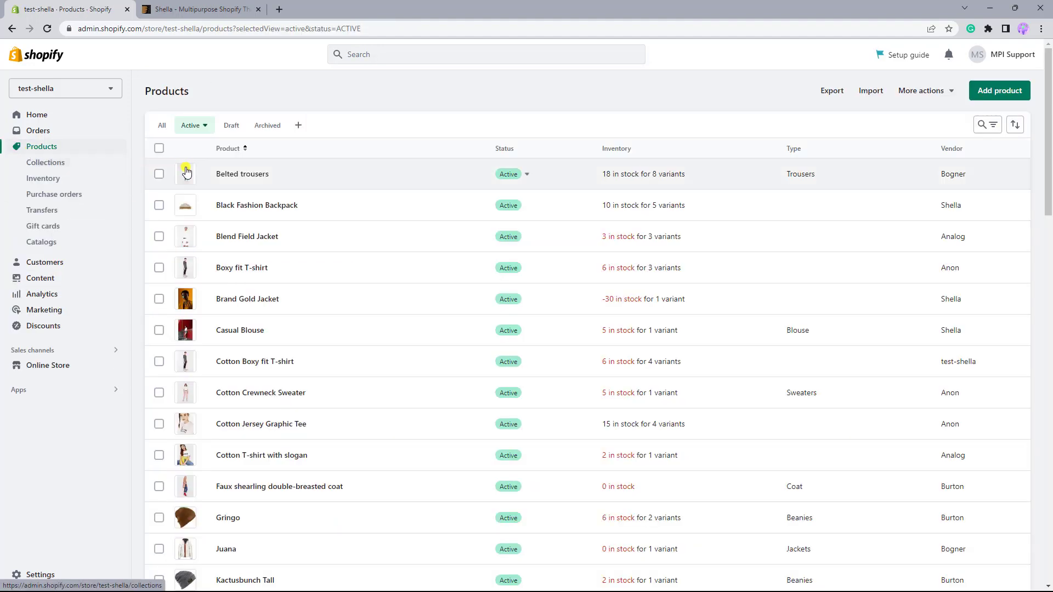
click(256, 174)
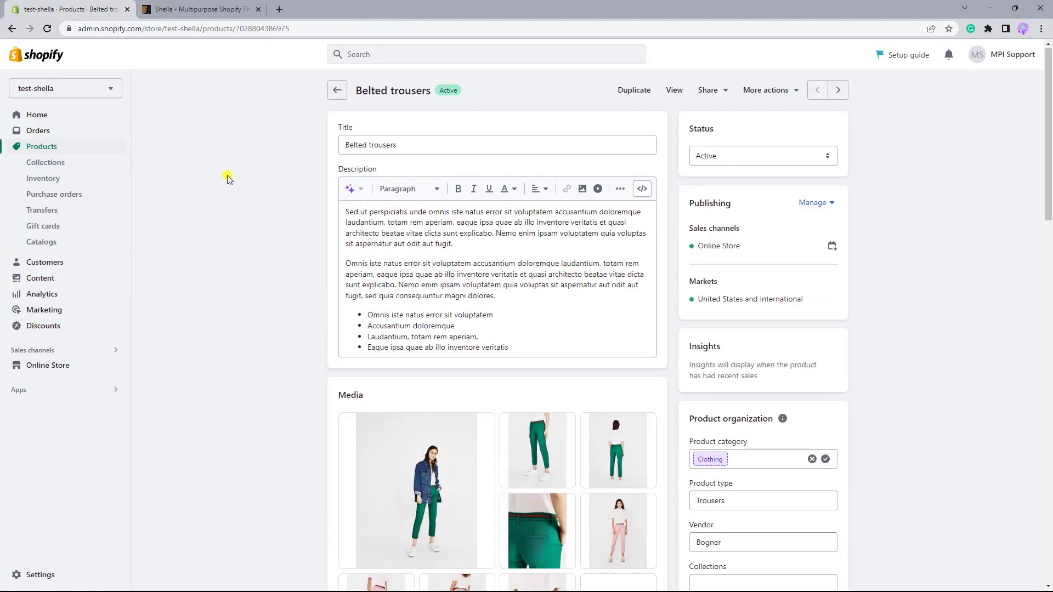
scroll(229, 180, down, 1)
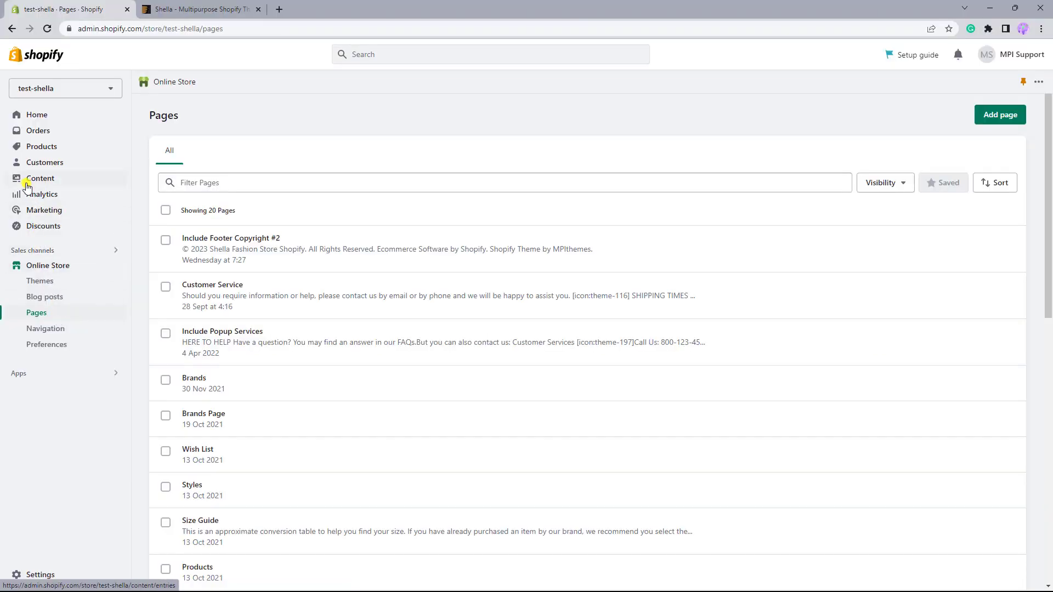
Start a new metaobject definition named "Additional features" with the type additional_features.
click(54, 184)
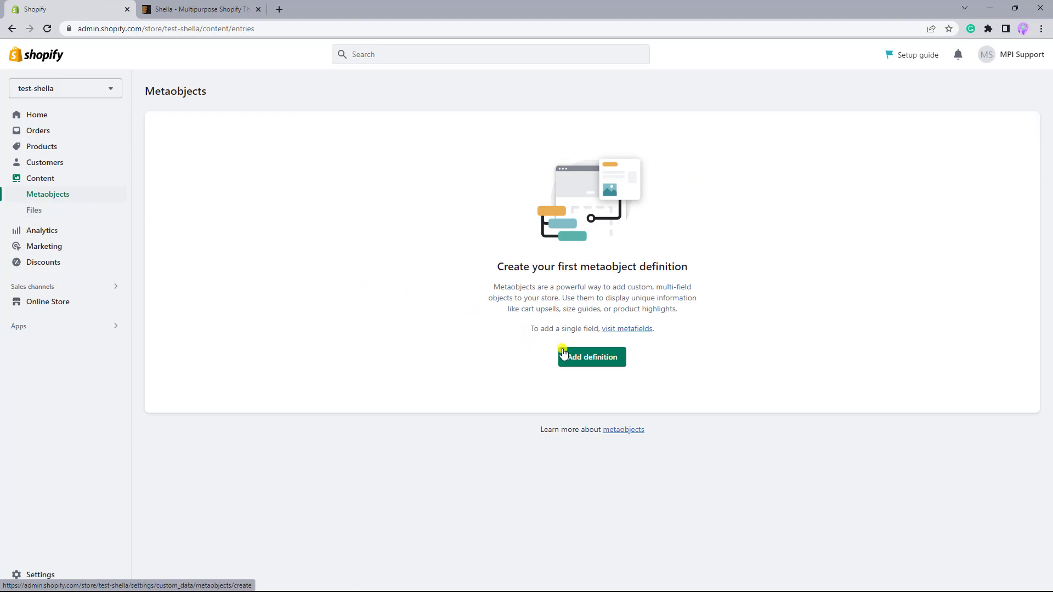
click(591, 358)
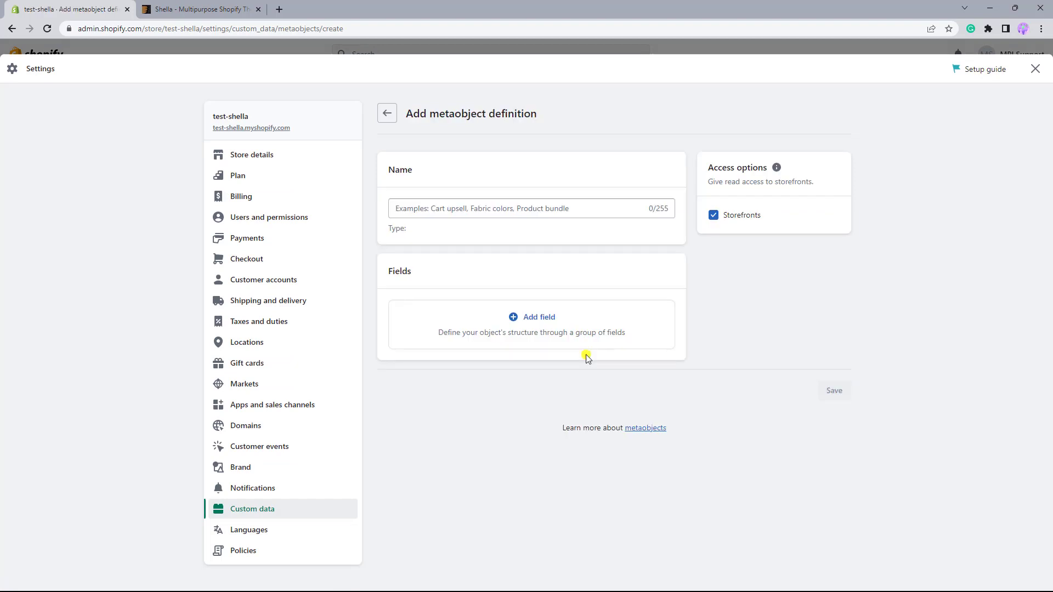
click(432, 207)
text(Addit)
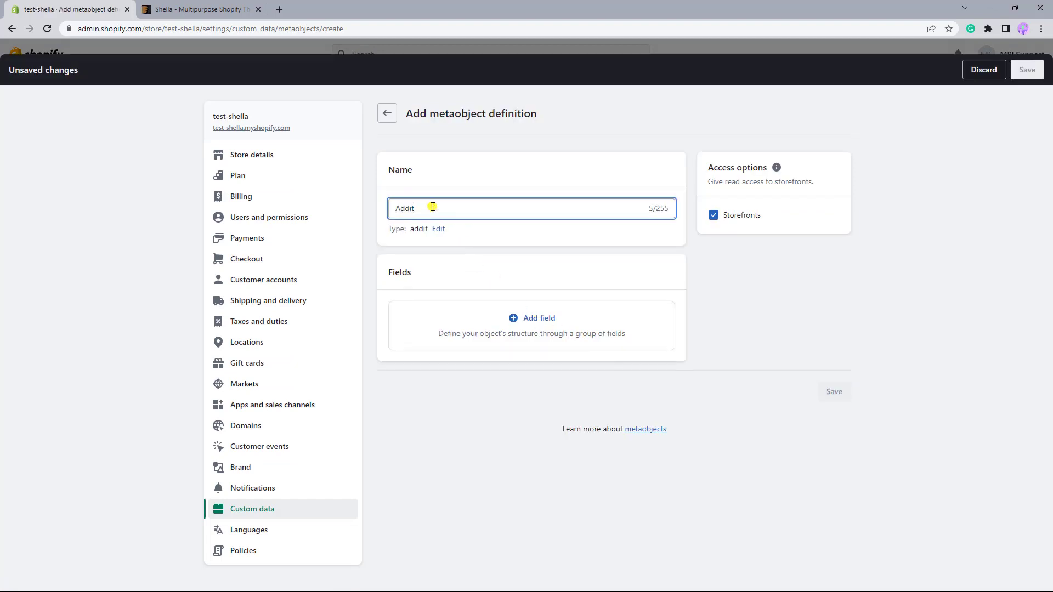
text(ional features)
drag(410, 230, 476, 230)
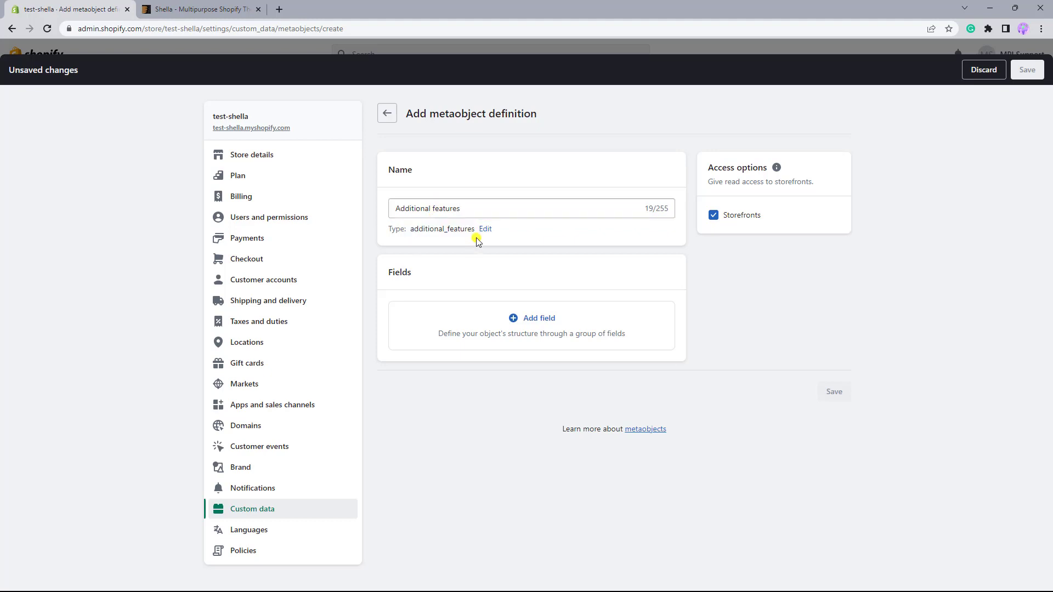
click(484, 230)
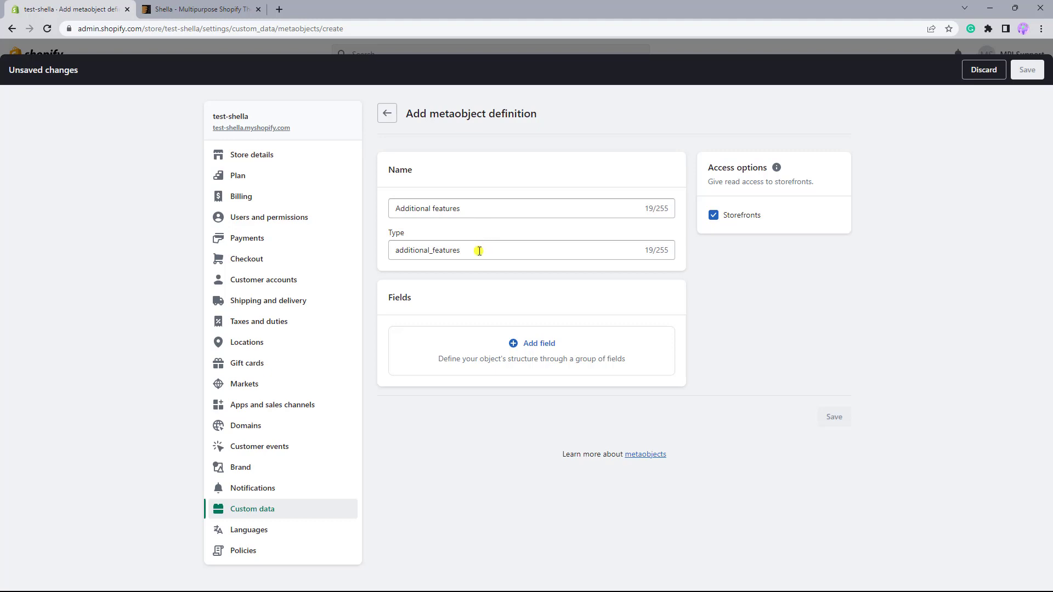
click(476, 254)
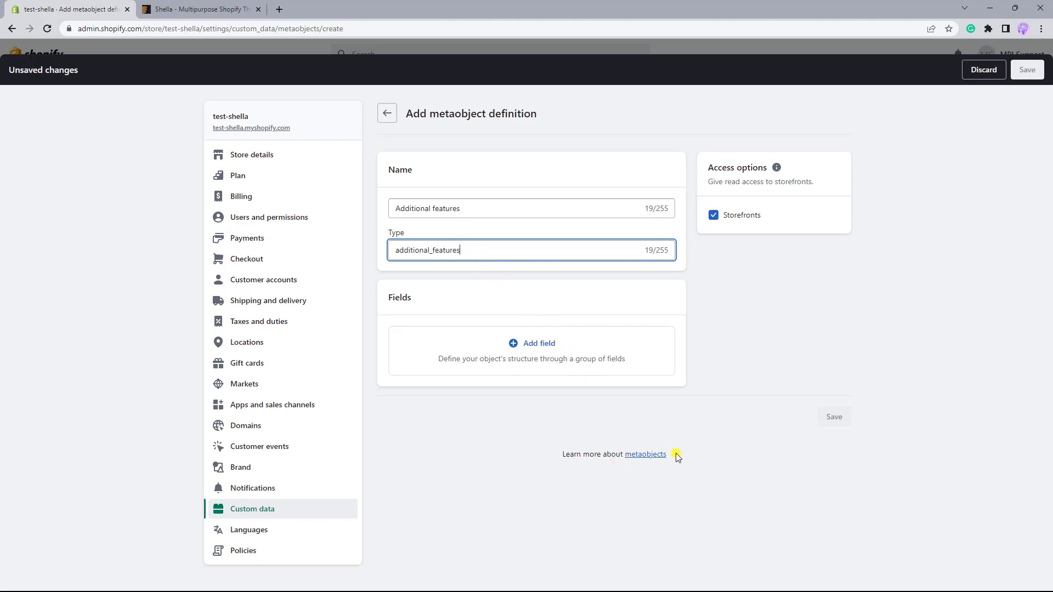
click(385, 311)
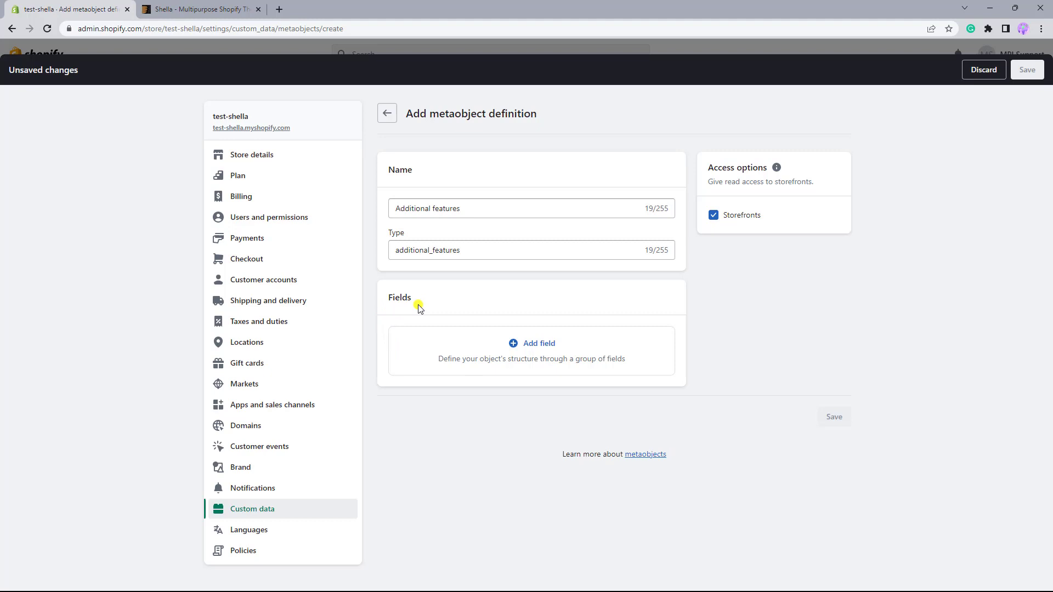
Add a single line text field named "Icon" to the metaobject definition, keeping it as the display name.
click(542, 345)
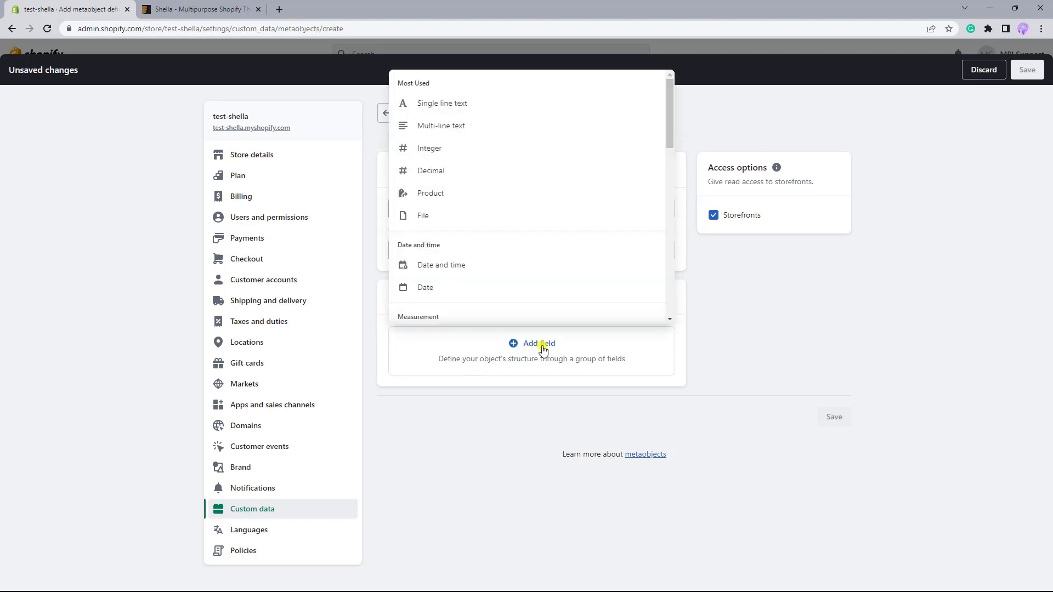
scroll(543, 282, down, 4)
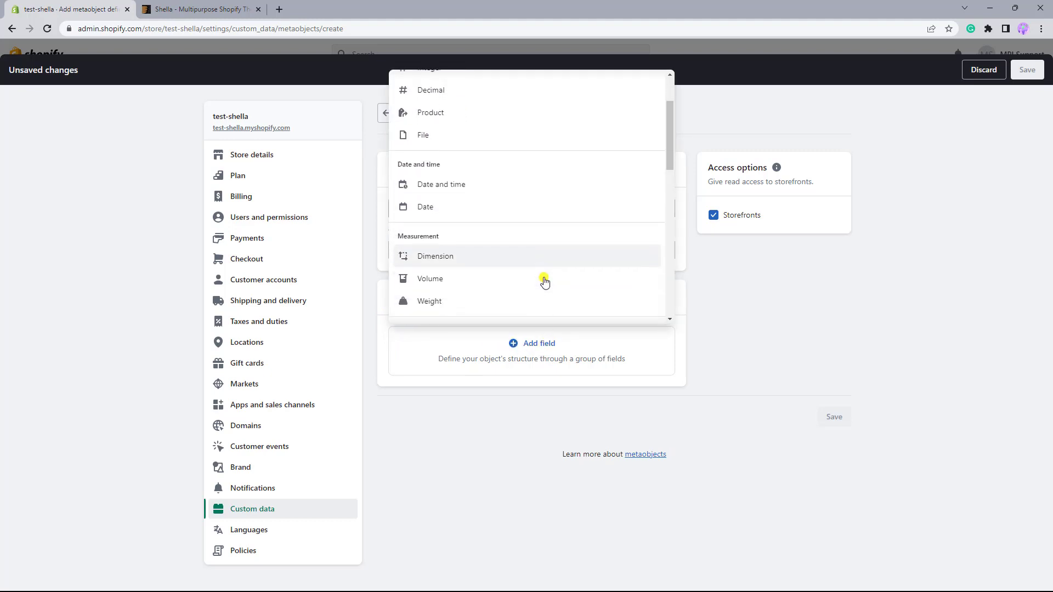
scroll(544, 281, down, 2)
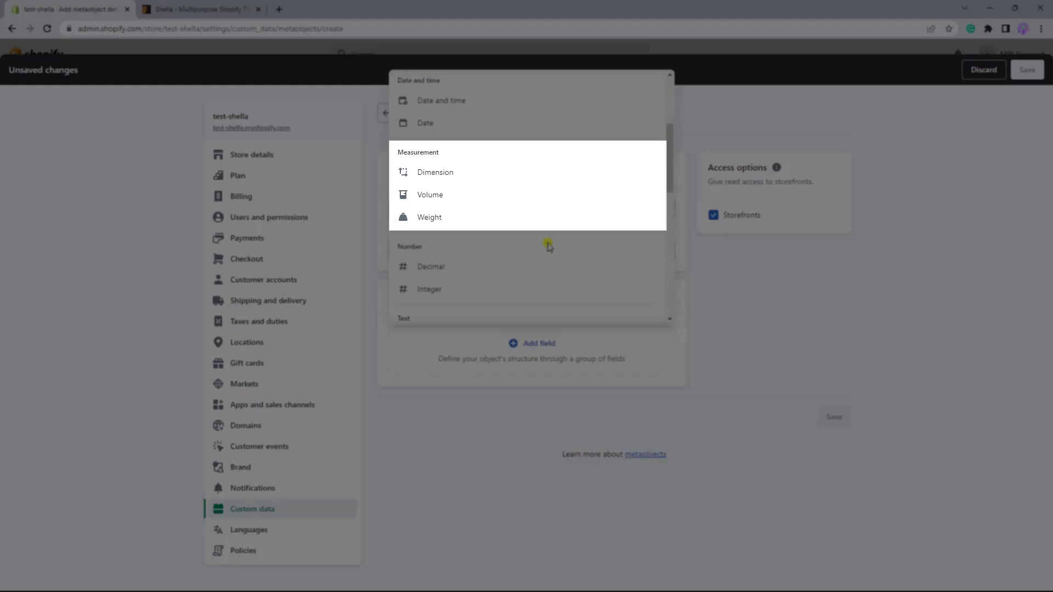
scroll(549, 246, down, 6)
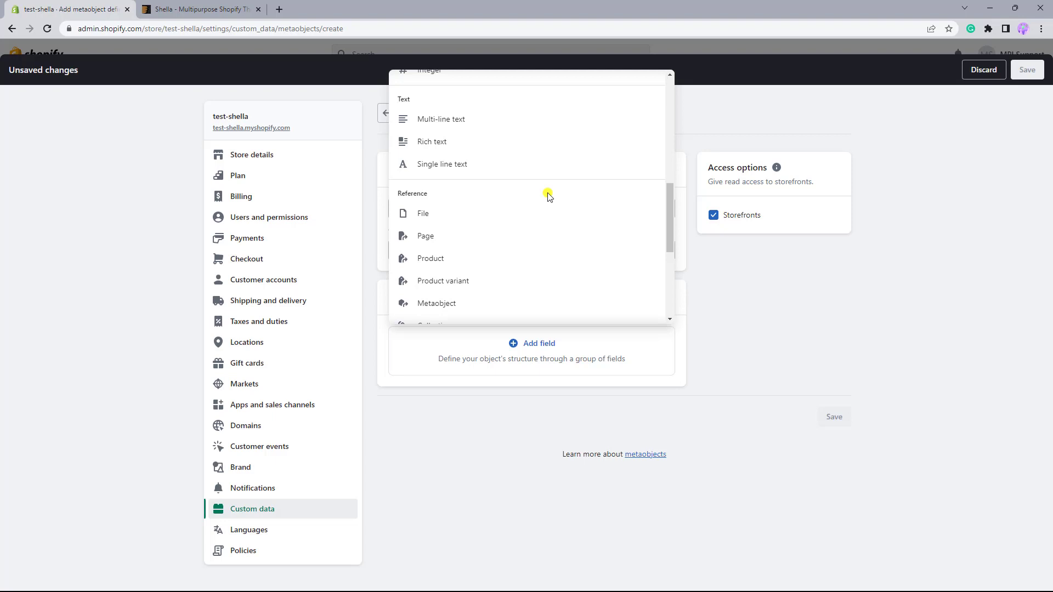
click(478, 170)
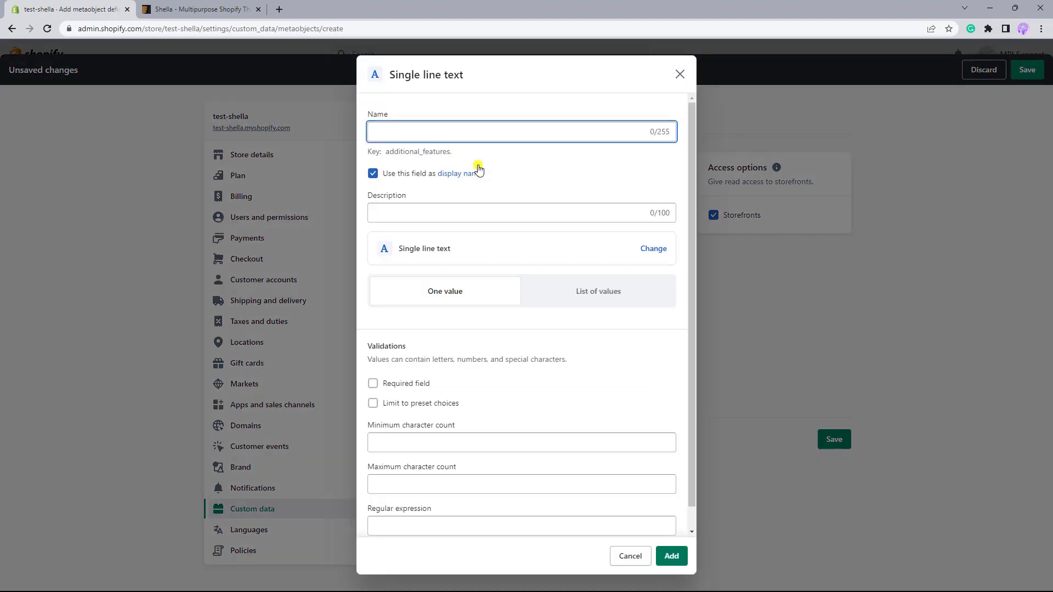
text(Icon)
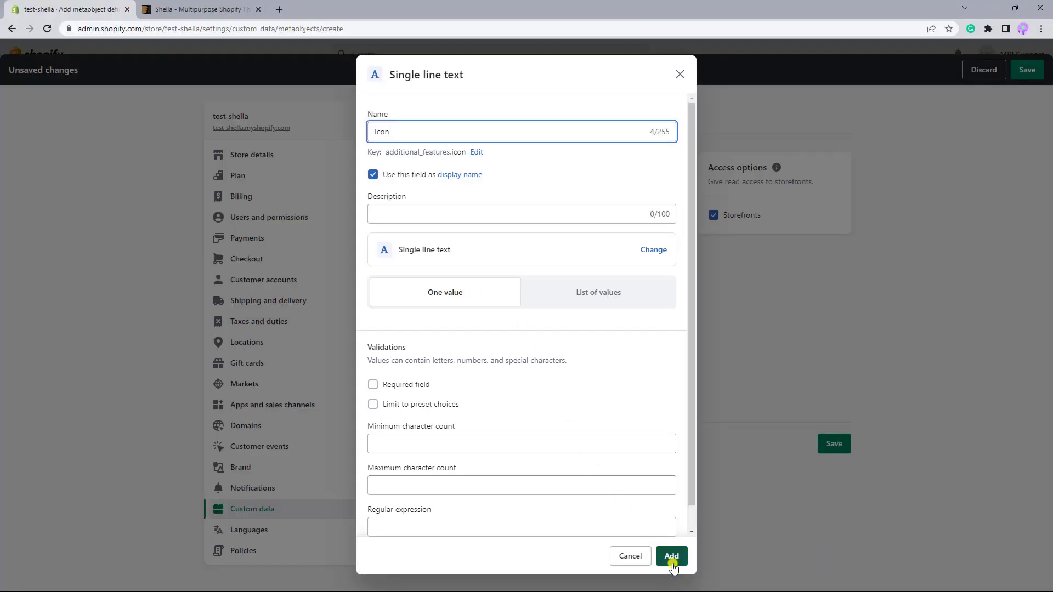
click(672, 556)
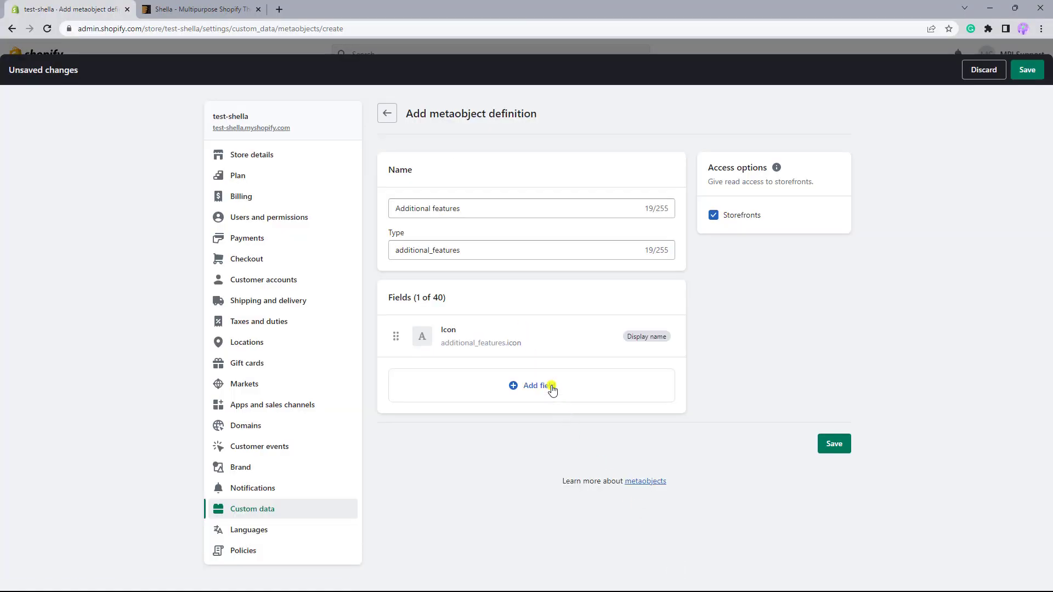
Add a second single line text field named "Text" and save the metaobject definition.
click(551, 387)
click(459, 127)
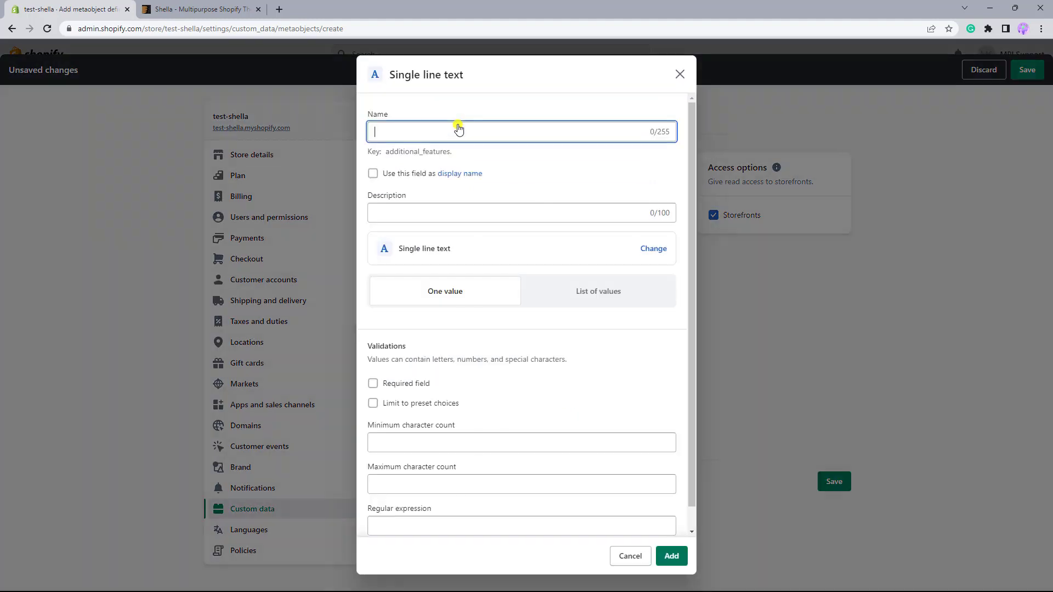
text(Text)
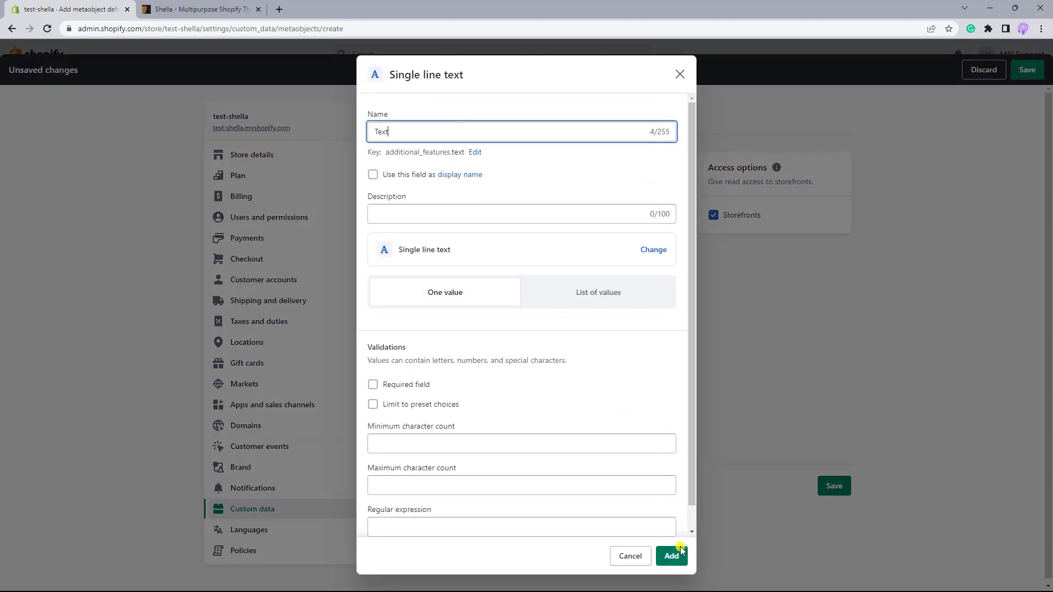
click(672, 556)
click(834, 486)
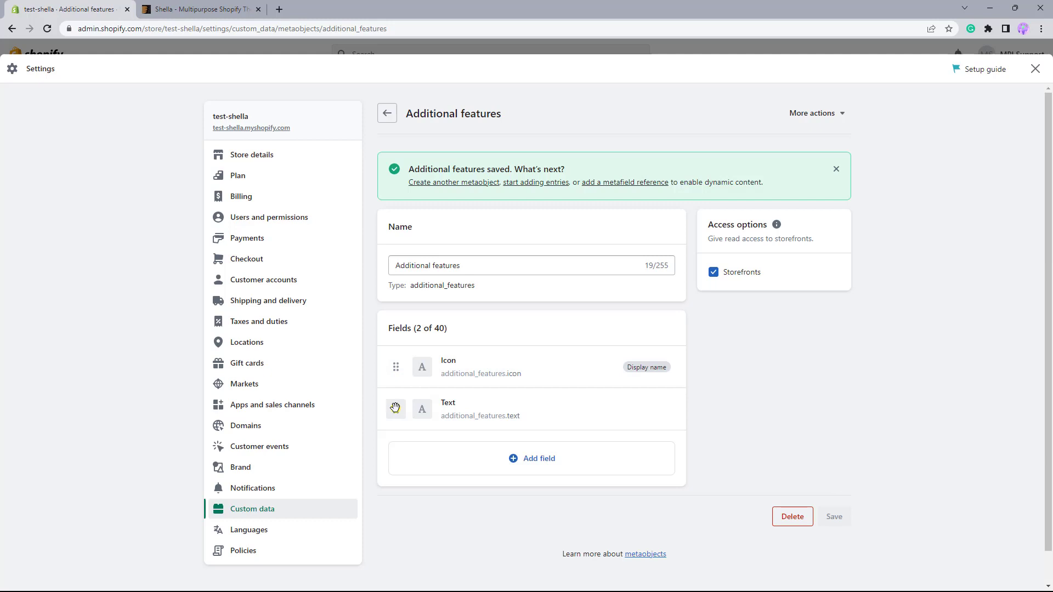
Leave the settings and start a new metaobject entry based on the Additional features definition.
click(1035, 68)
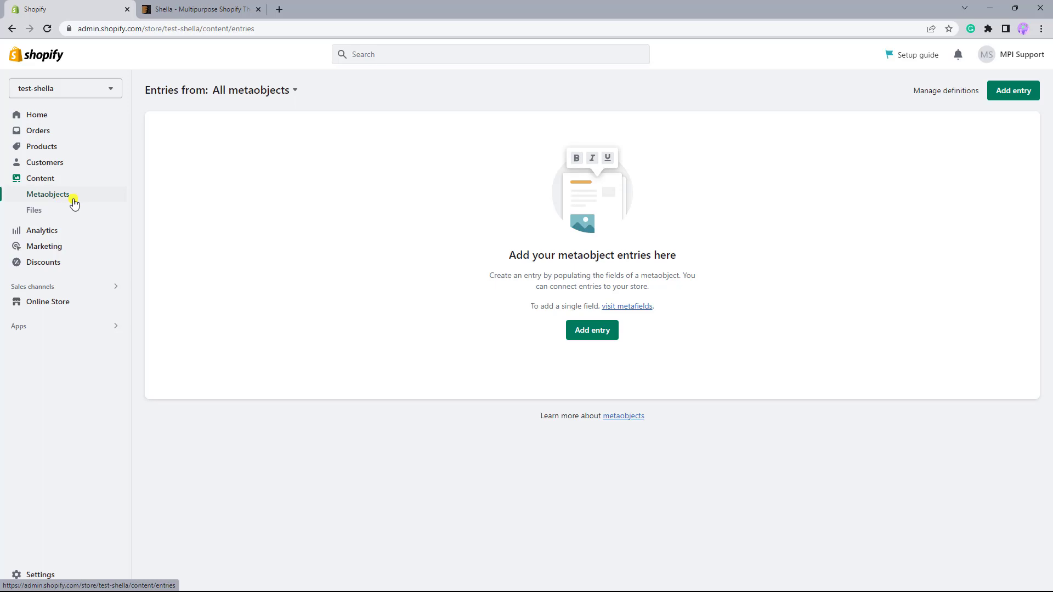
click(593, 334)
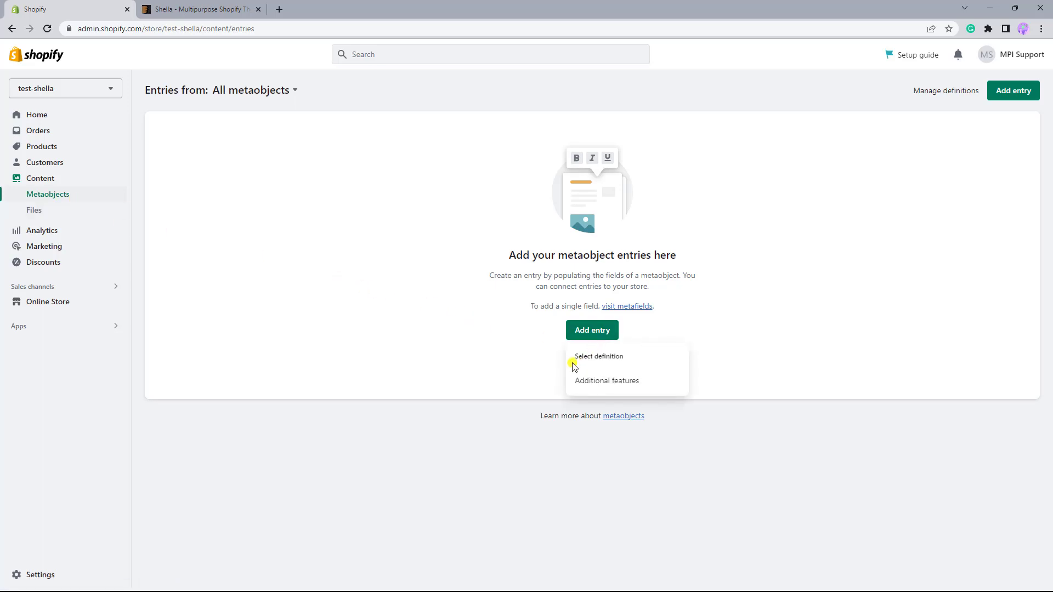
click(613, 384)
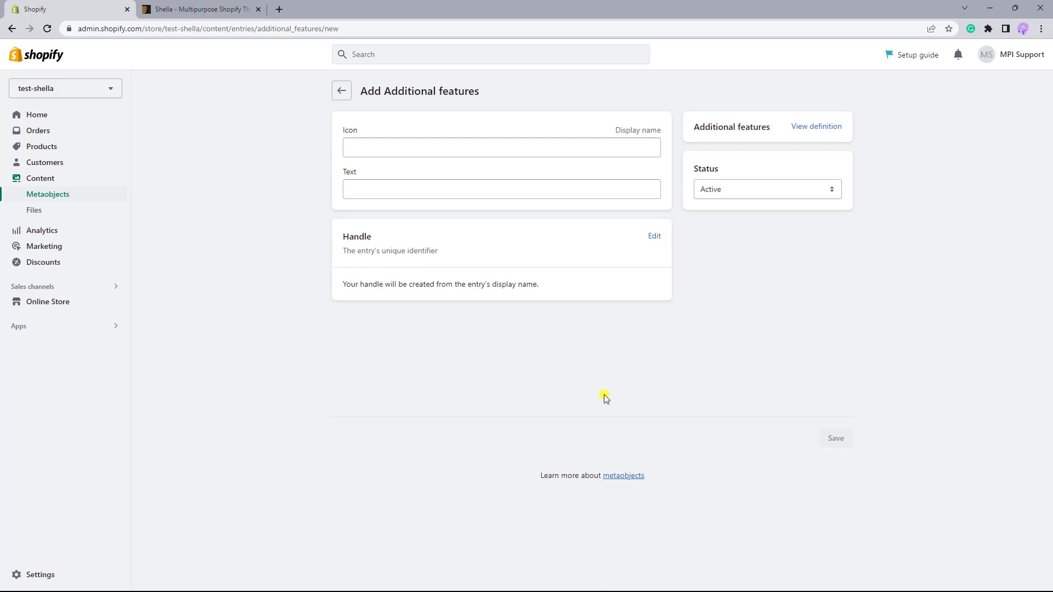
click(396, 146)
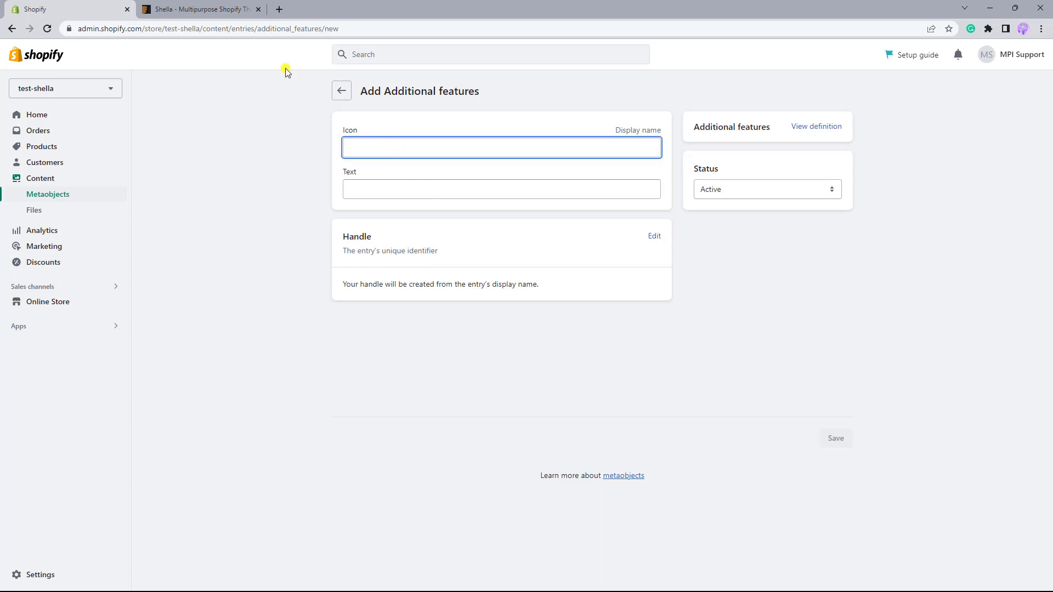
Open the Icons page of the Shella demo store and copy the icon code theme-127 from its shortcode.
click(226, 12)
click(375, 282)
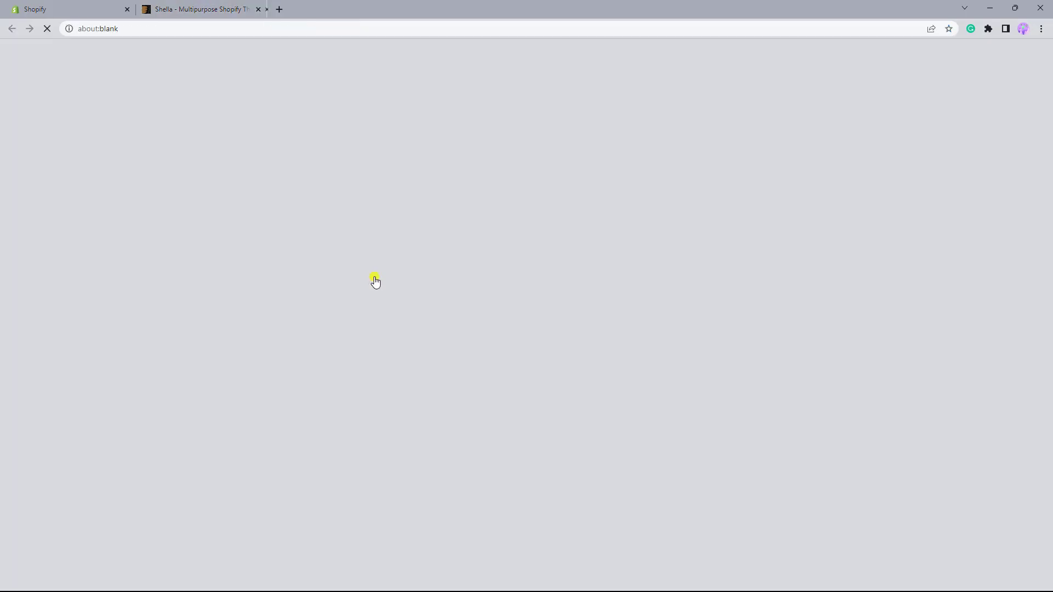
scroll(375, 280, down, 5)
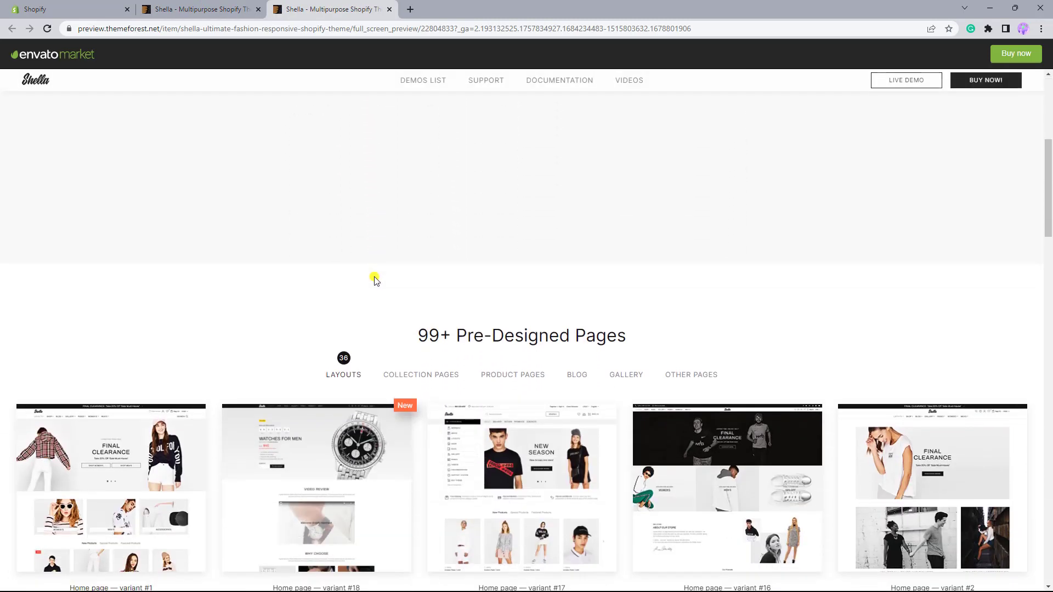
scroll(375, 281, down, 3)
click(159, 303)
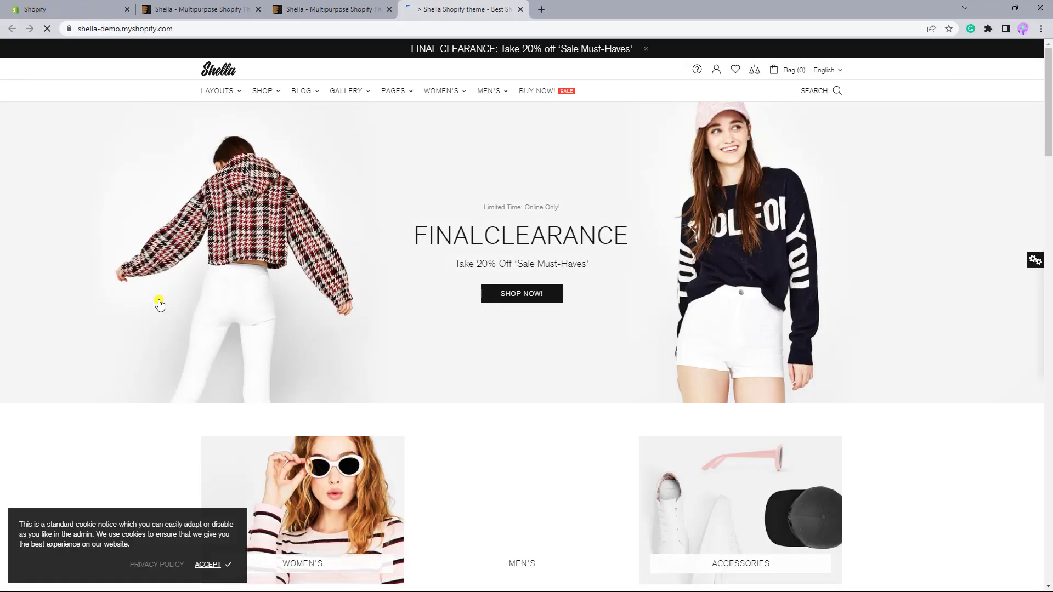
mouse_move(390, 93)
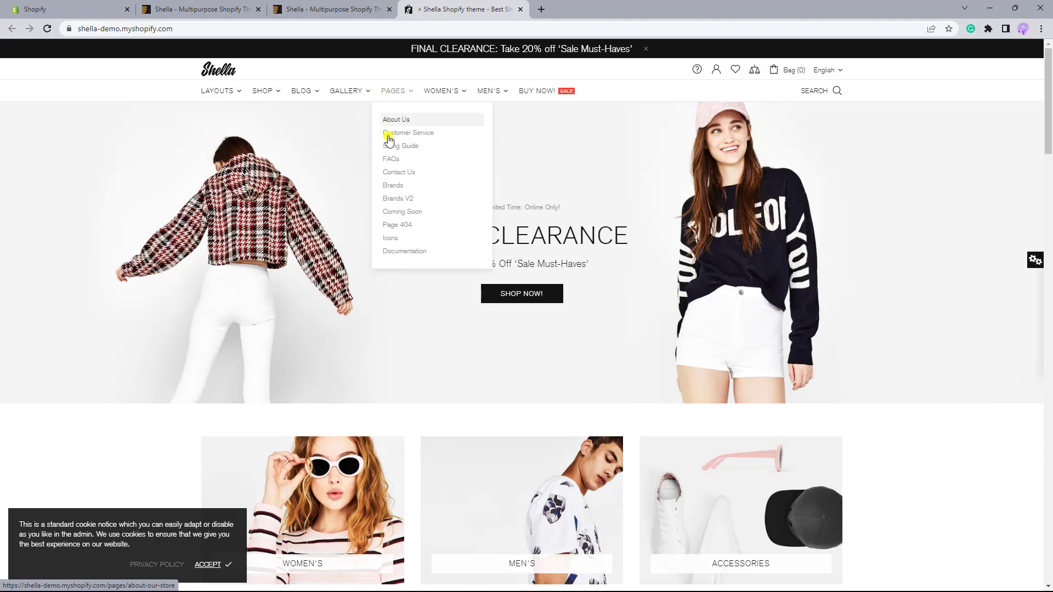
click(399, 240)
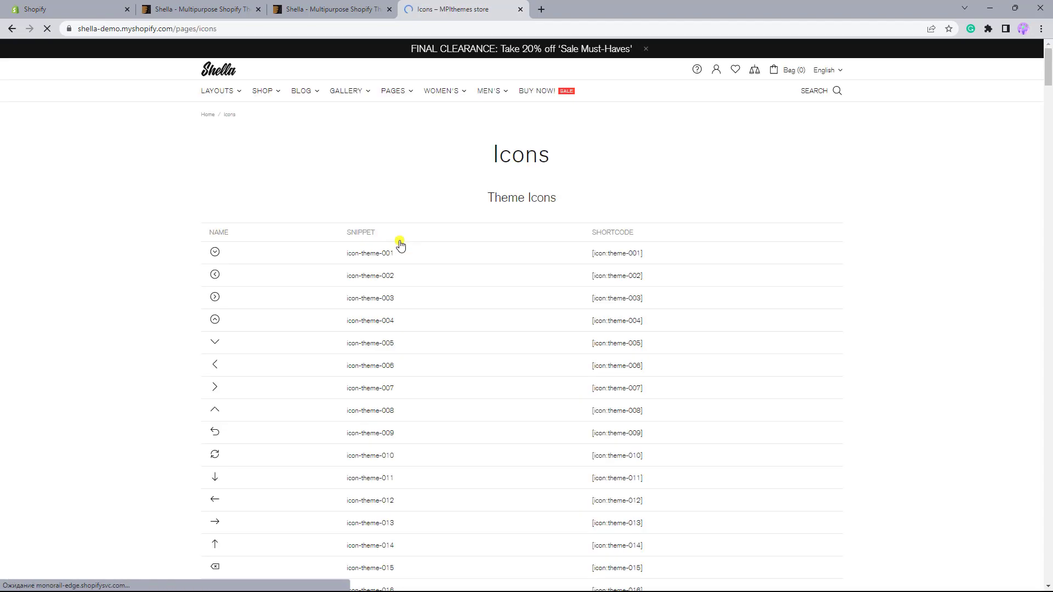
scroll(400, 242, down, 20)
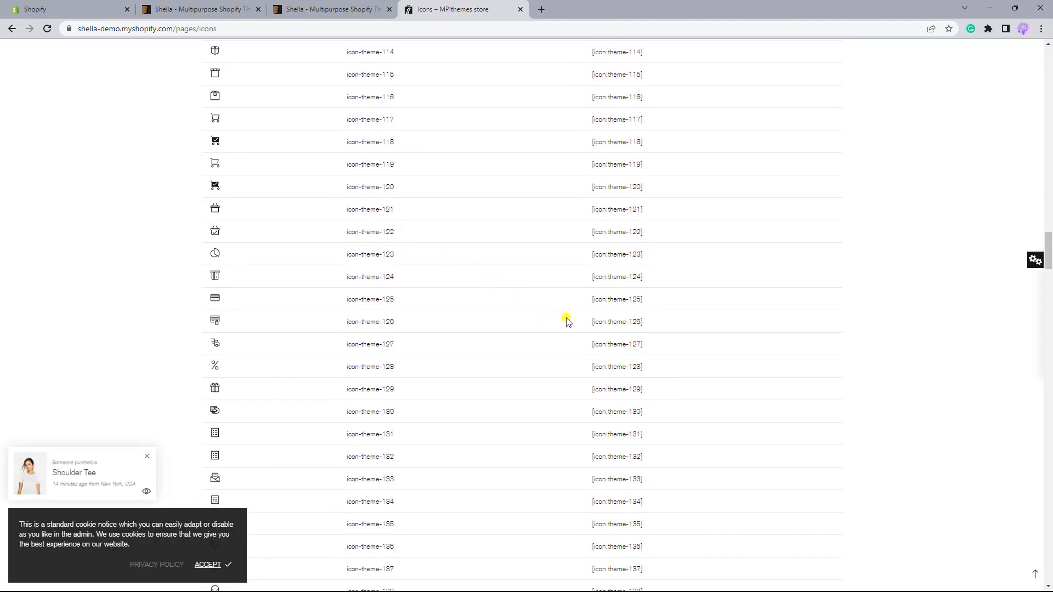
drag(642, 344, 607, 344)
key(ctrl+c)
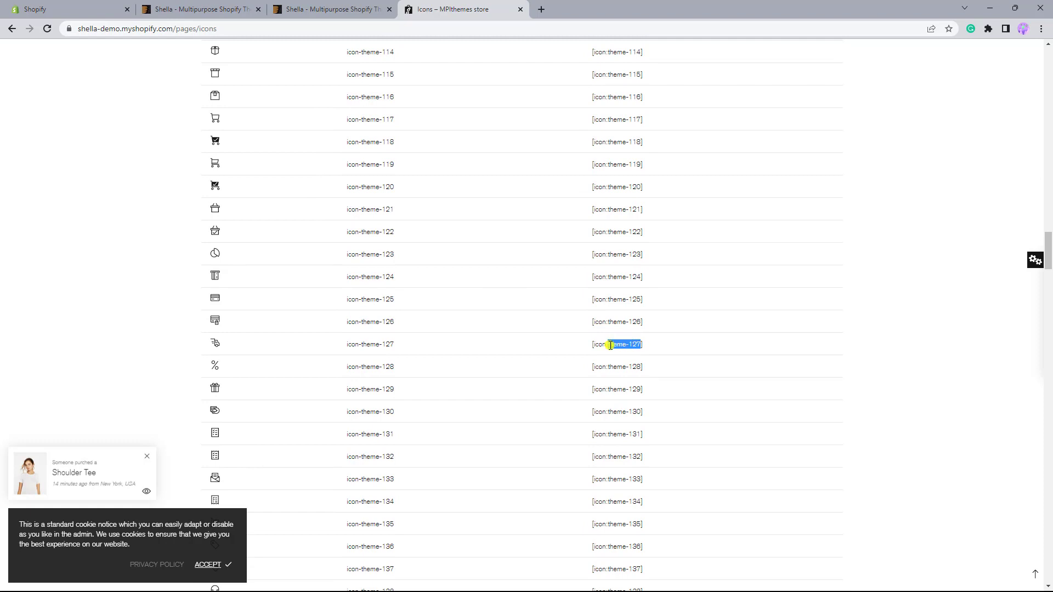
Fill in the new entry with icon theme-127 and text "Warranty. No code is needed, just head for checkout!", save it and return to the entries list.
click(84, 8)
click(376, 146)
key(ctrl+v)
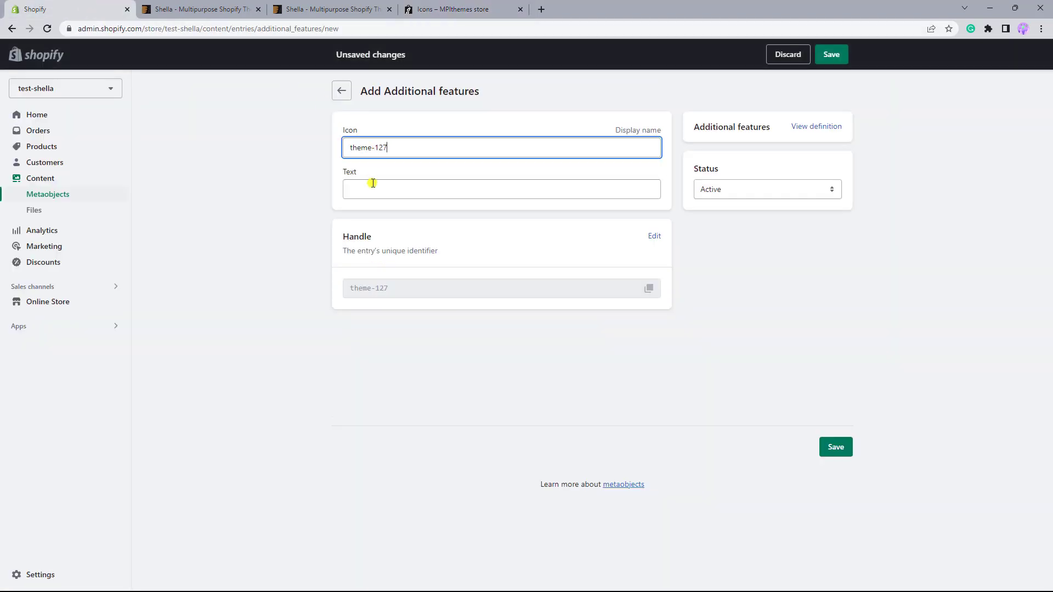
click(372, 195)
text(Warranty. No co)
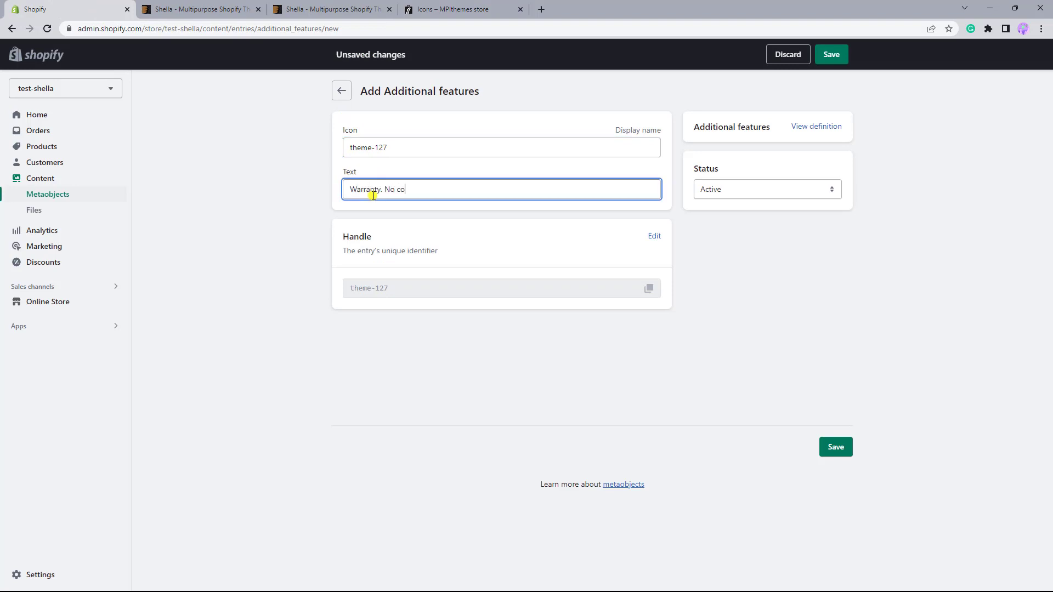
text(de is needed, just head for checkout!)
click(848, 454)
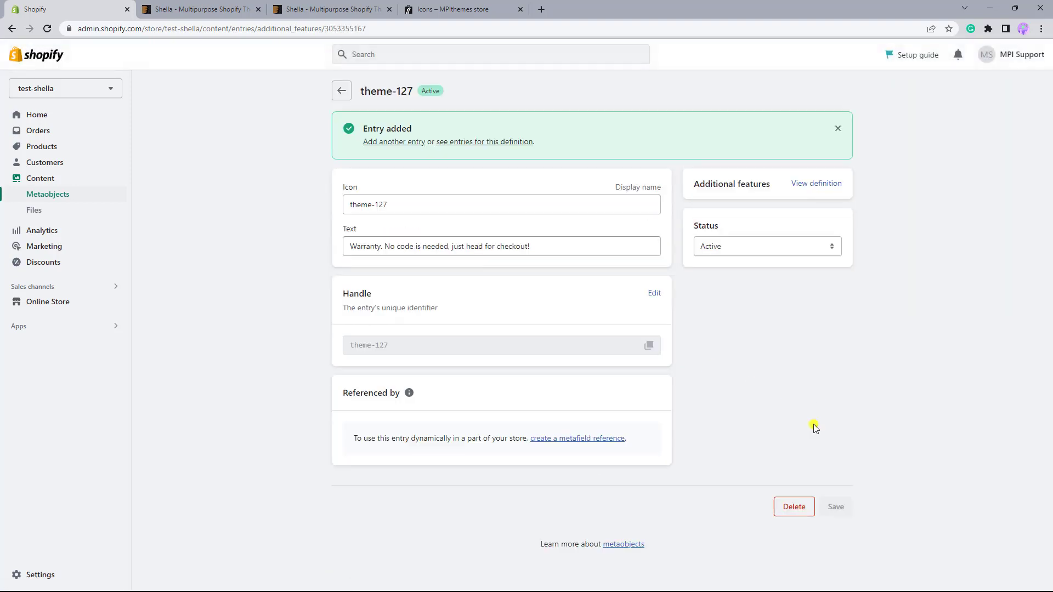
click(346, 92)
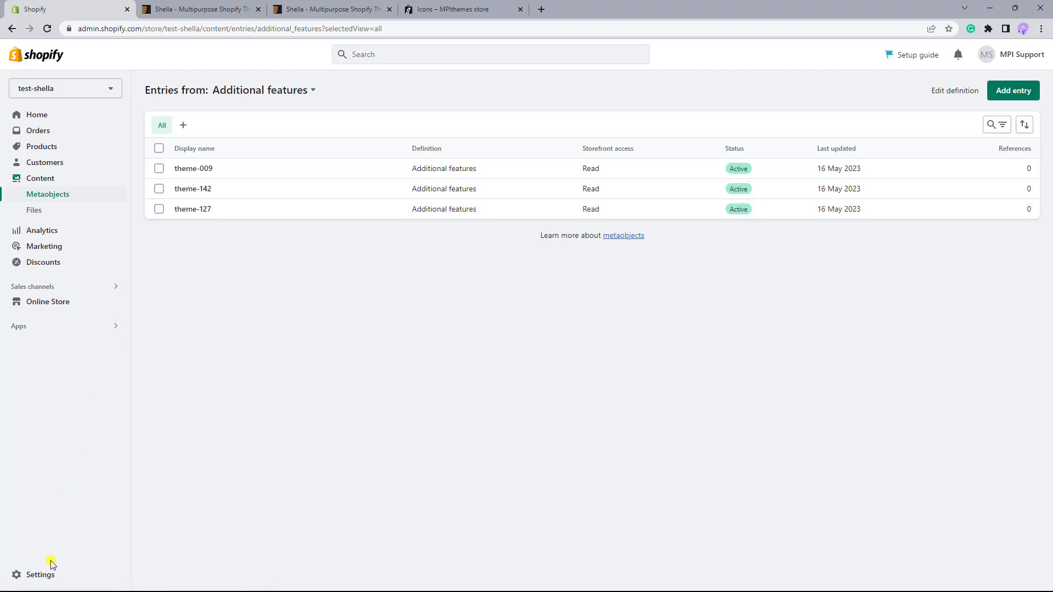
Open the custom data settings for products and start a new product metafield definition.
click(49, 580)
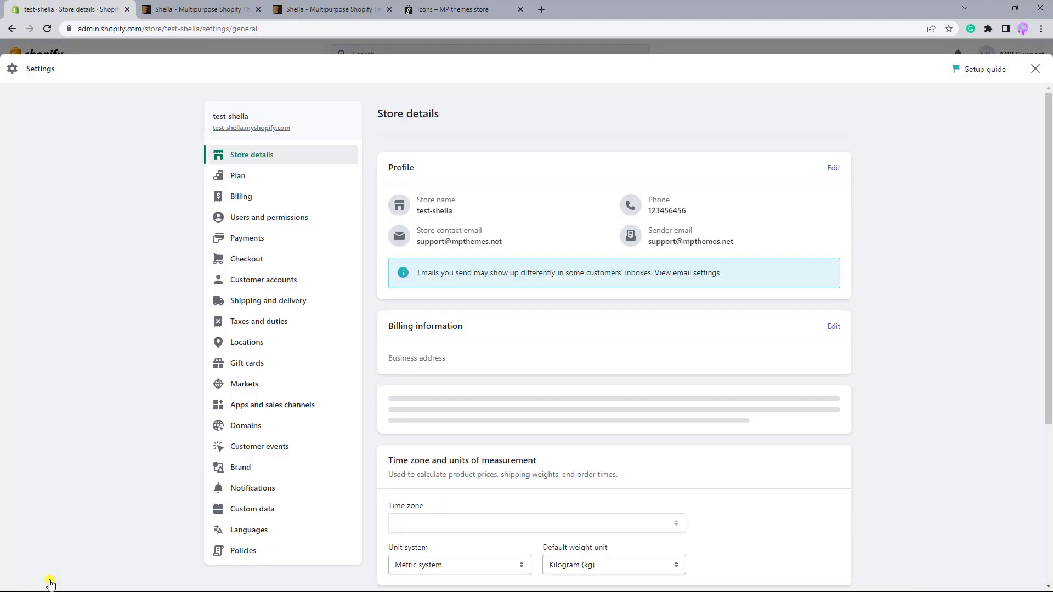
click(254, 510)
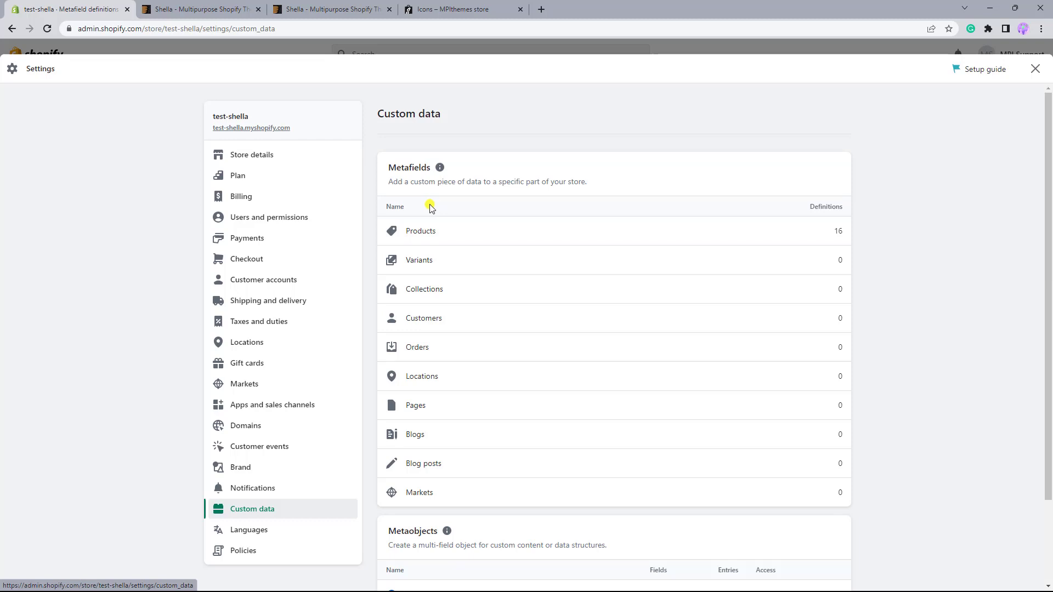
click(428, 233)
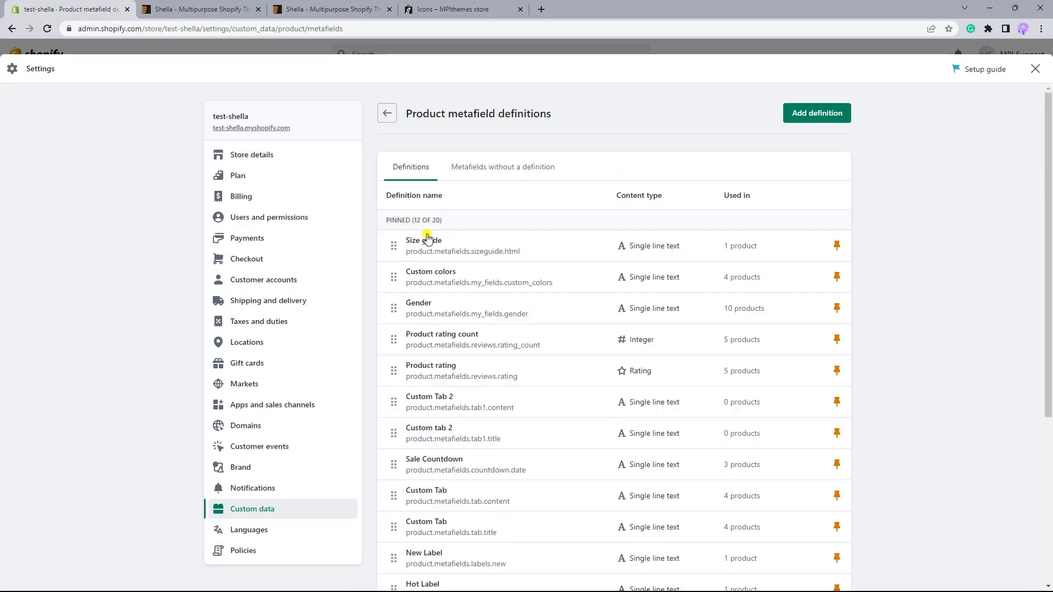
click(811, 114)
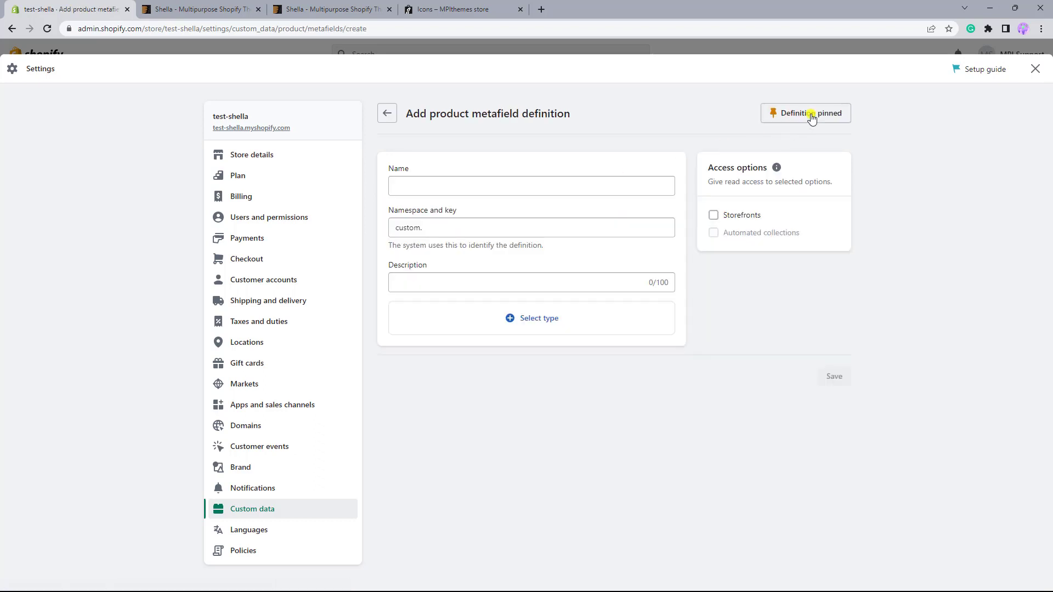
Name the product metafield definition "Feature 3".
click(431, 181)
text(Feature 3)
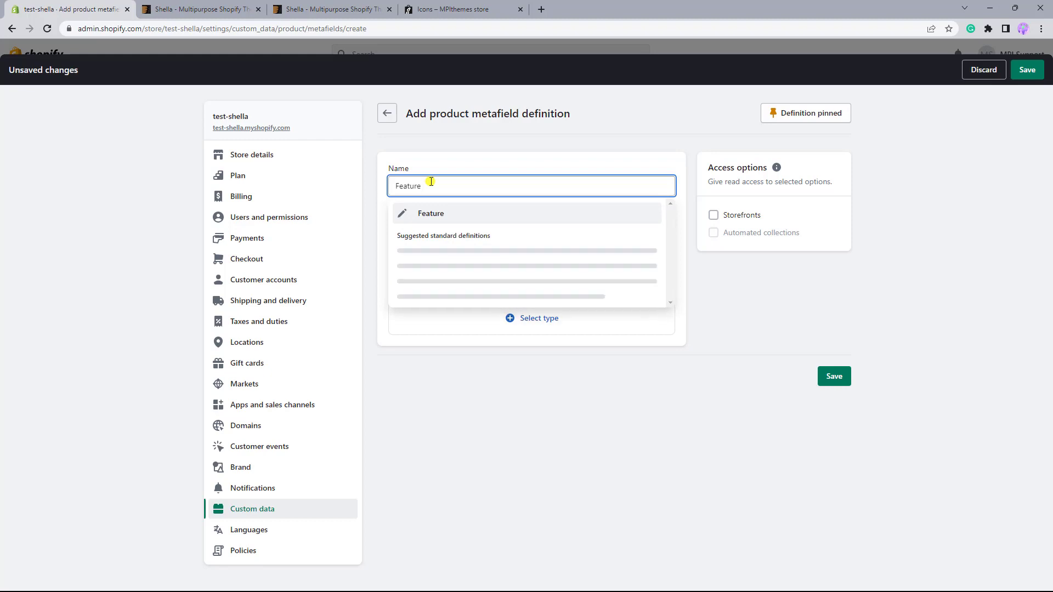
click(446, 215)
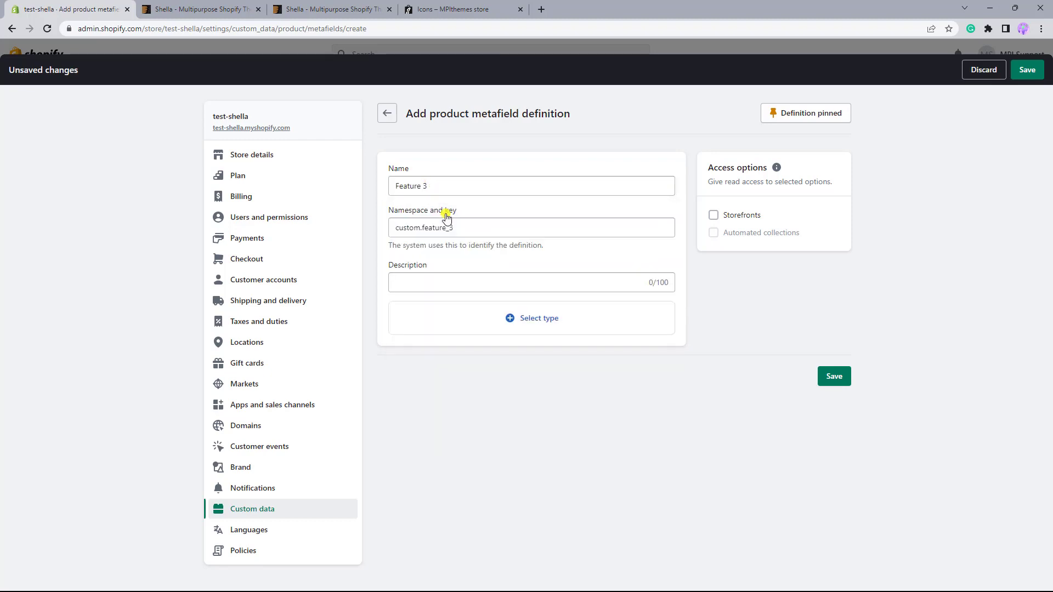
drag(454, 228, 388, 228)
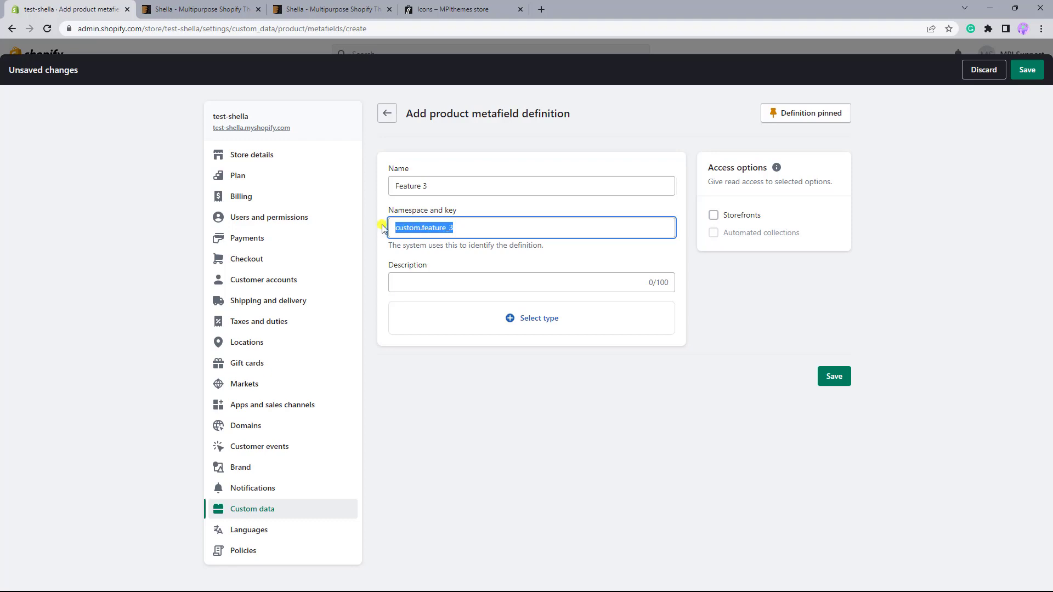
click(427, 284)
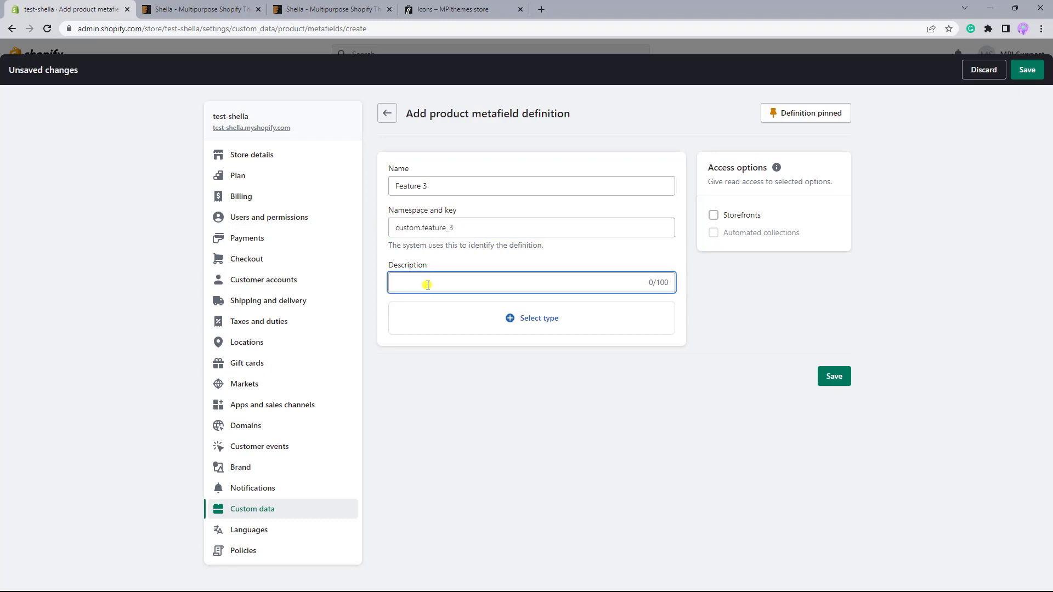
Set the metafield type to Metaobject with Additional features as the reference, and save the definition.
click(526, 320)
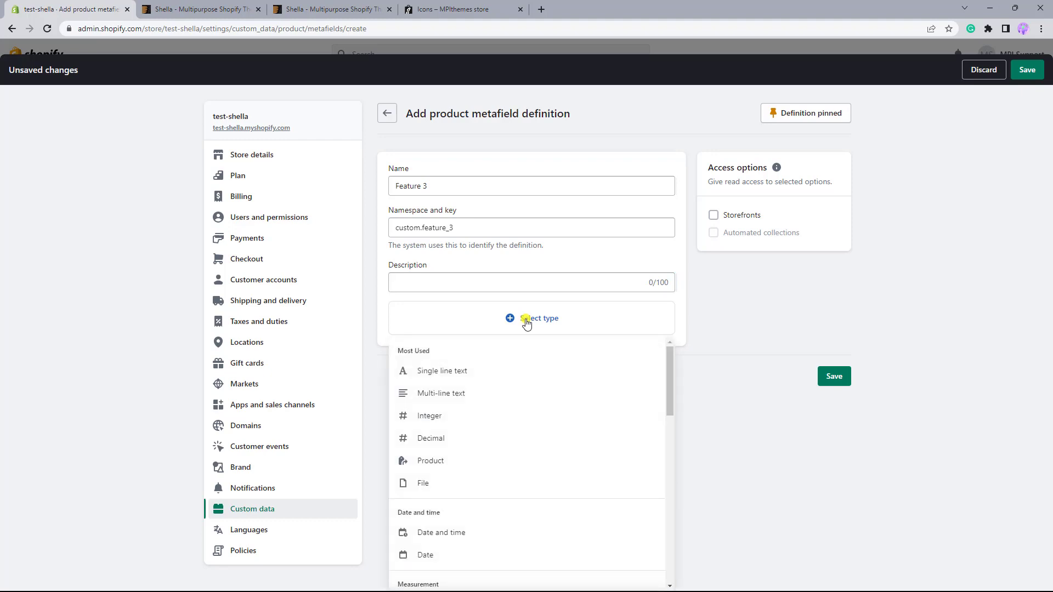
scroll(515, 367, down, 5)
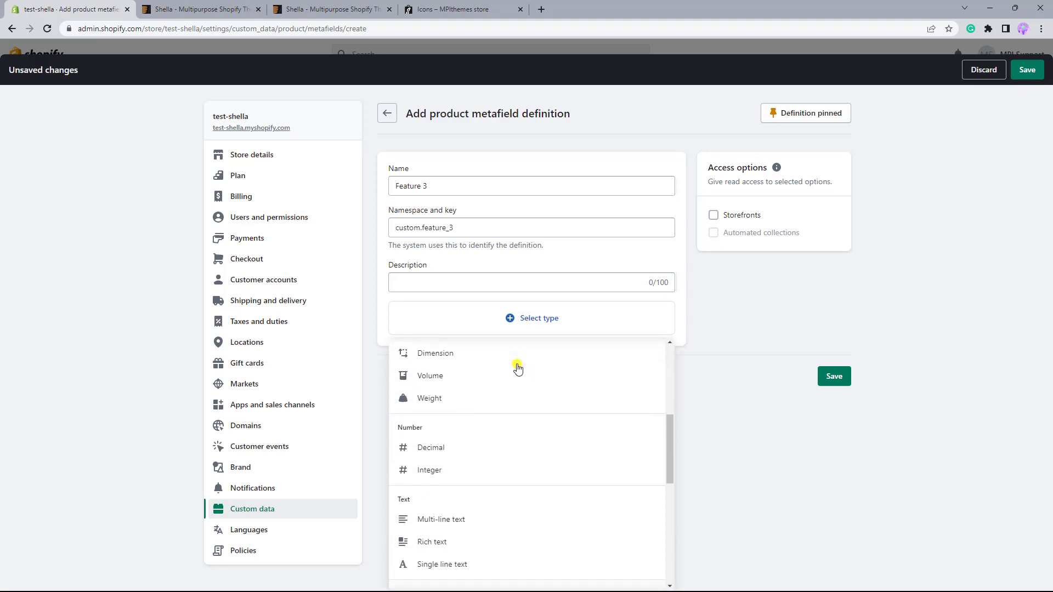
scroll(517, 368, down, 5)
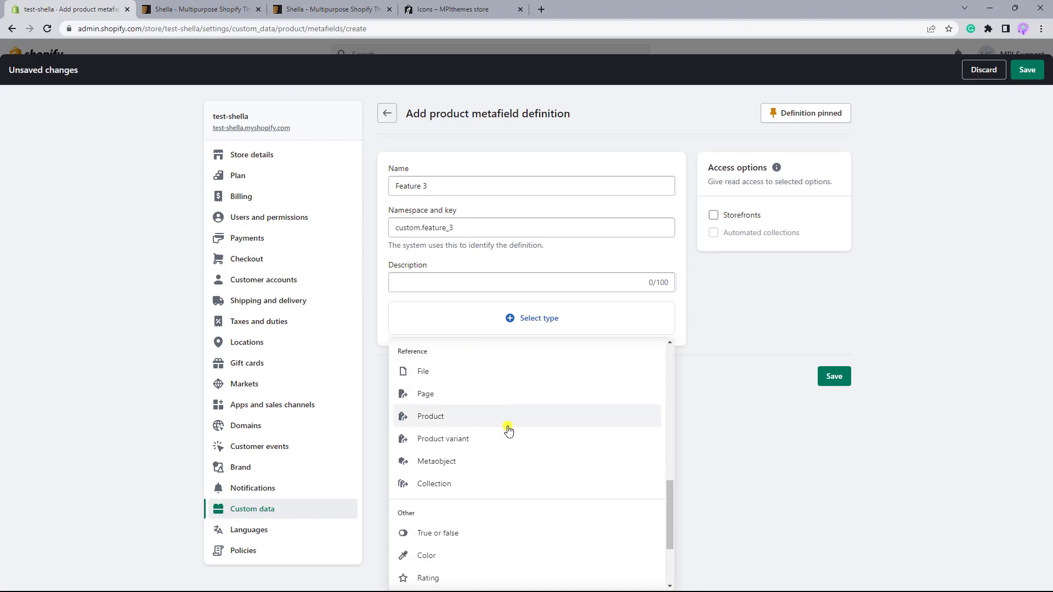
click(458, 470)
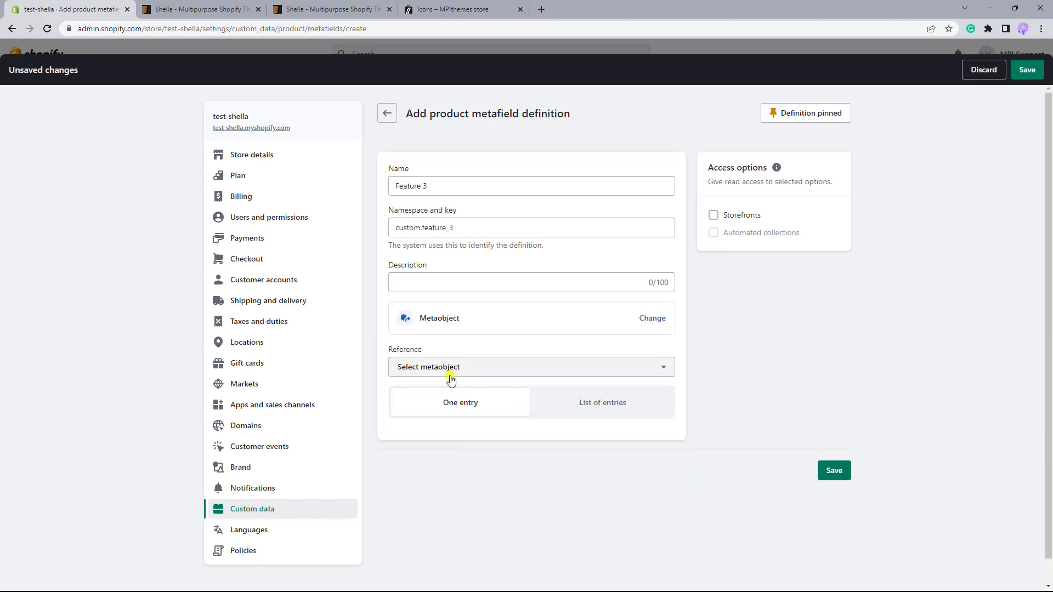
click(424, 366)
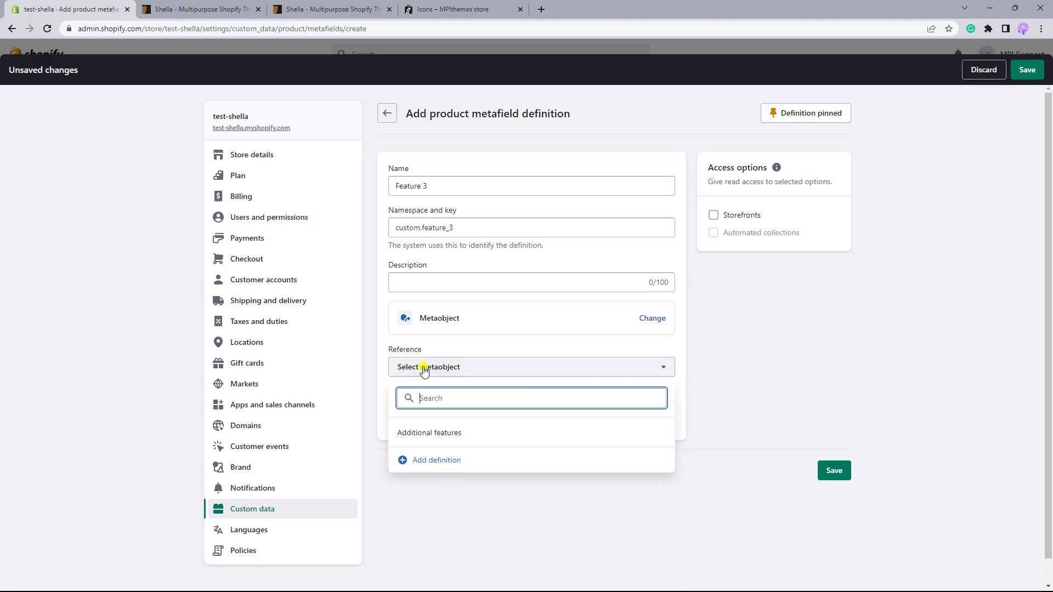
click(427, 439)
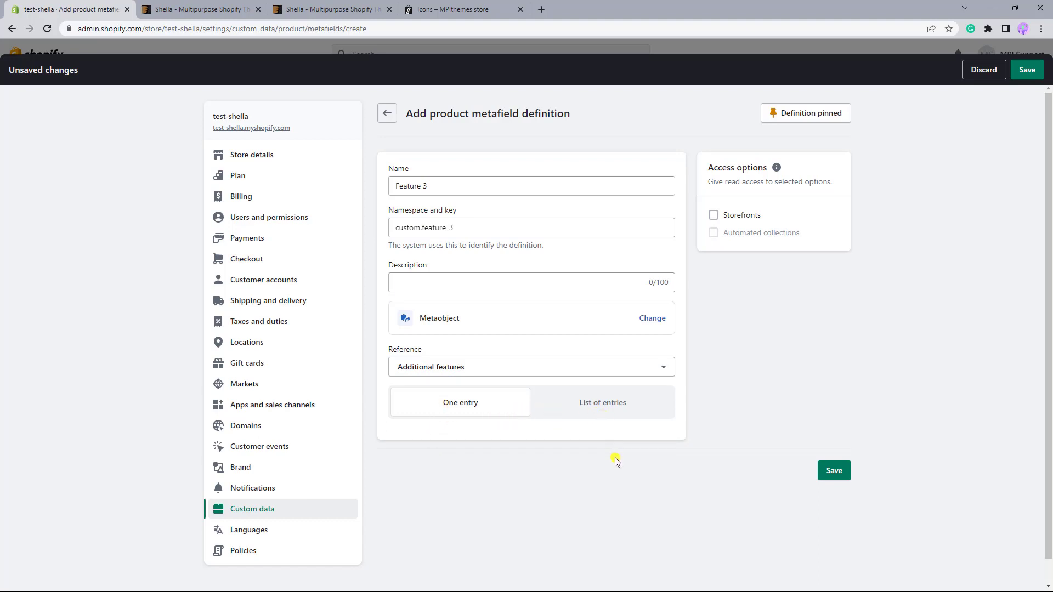
click(834, 471)
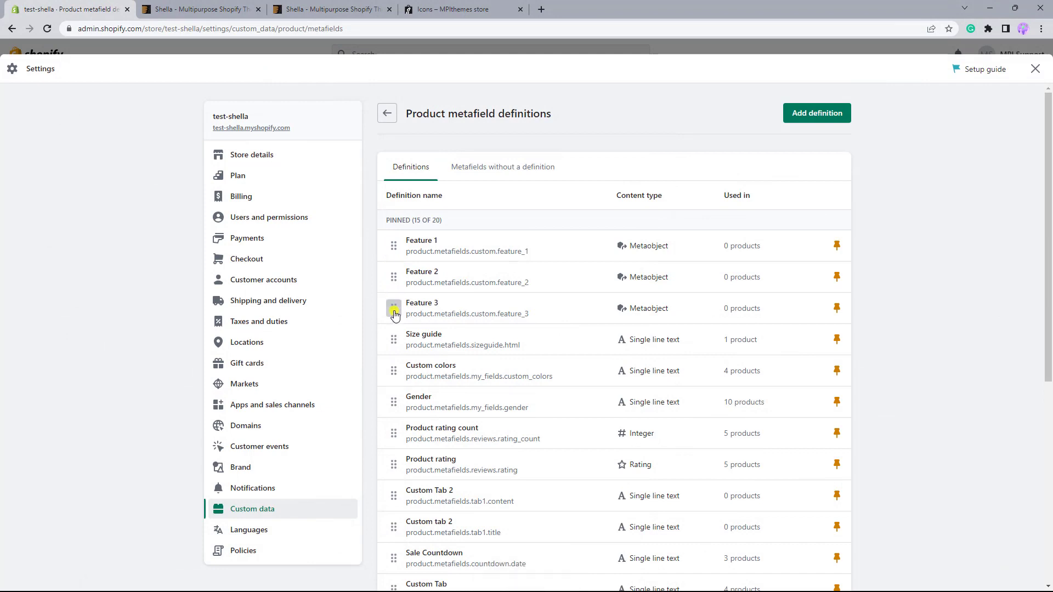
Leave the settings and open the Belted trousers product at its Metafields section.
click(1034, 69)
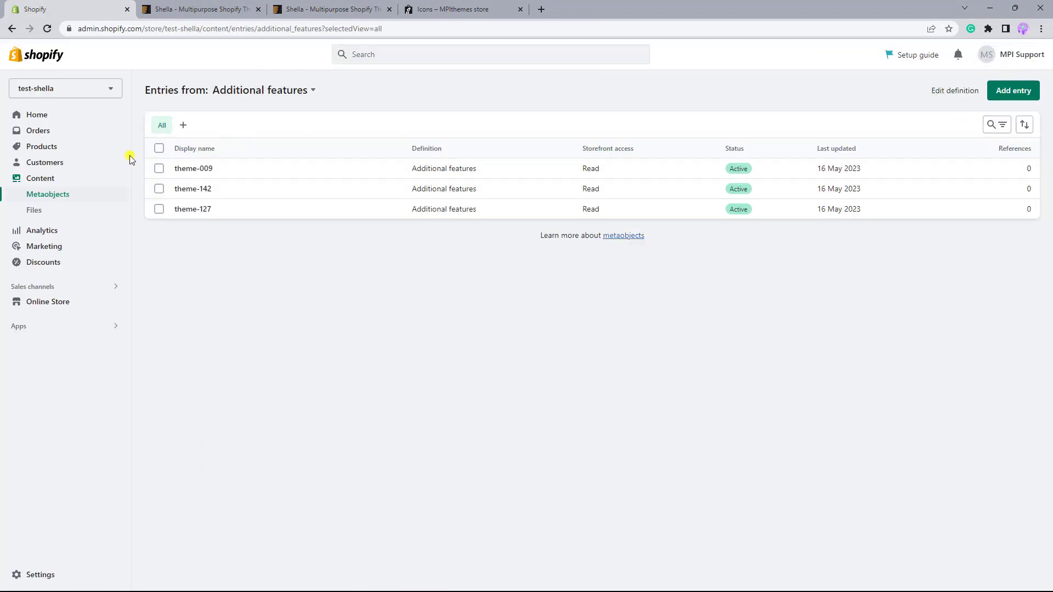
click(44, 151)
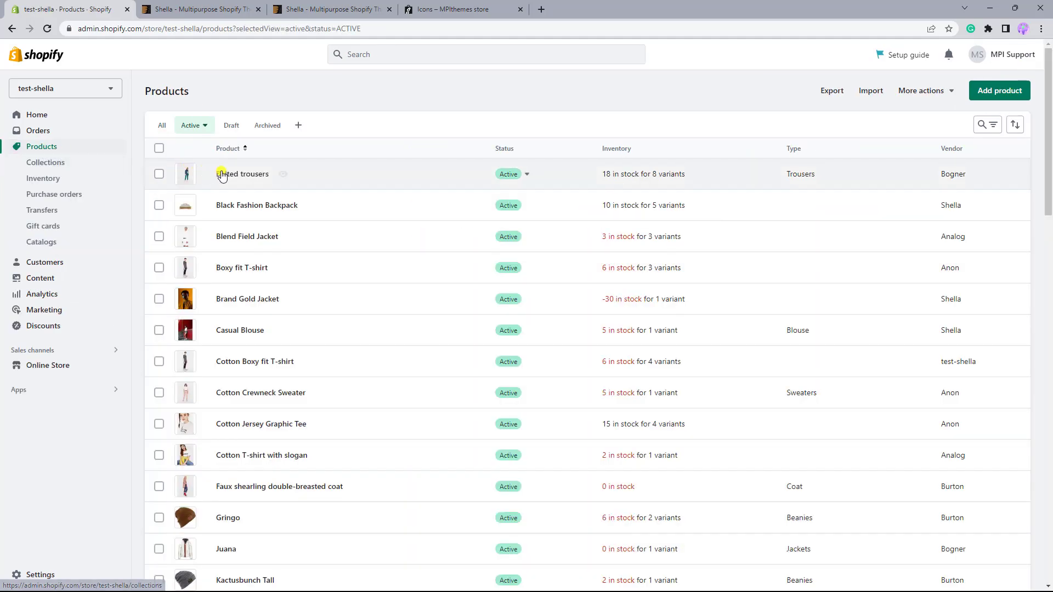
click(238, 174)
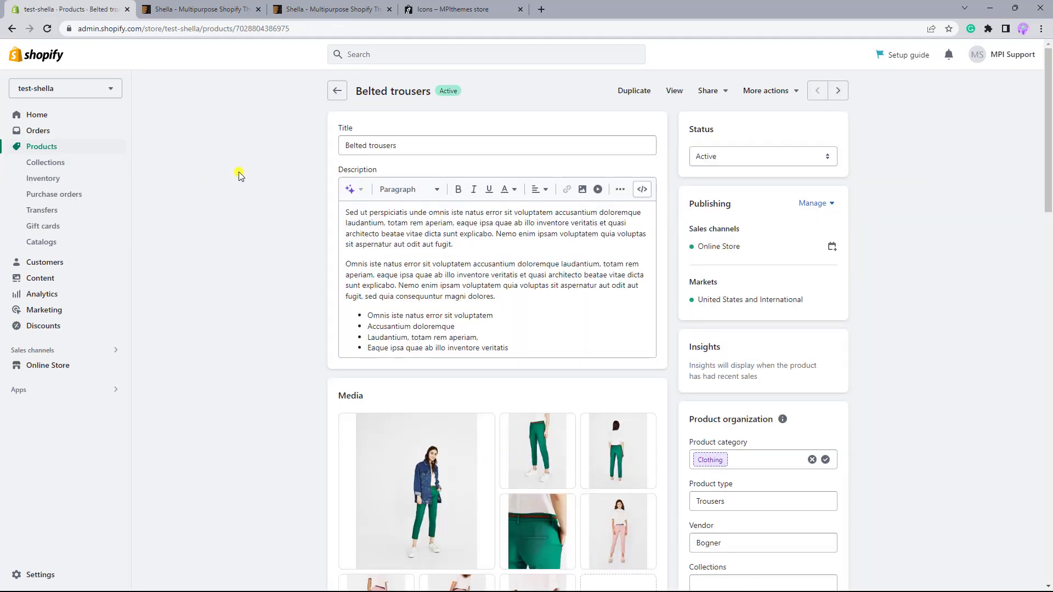
scroll(239, 176, down, 3)
scroll(238, 175, down, 15)
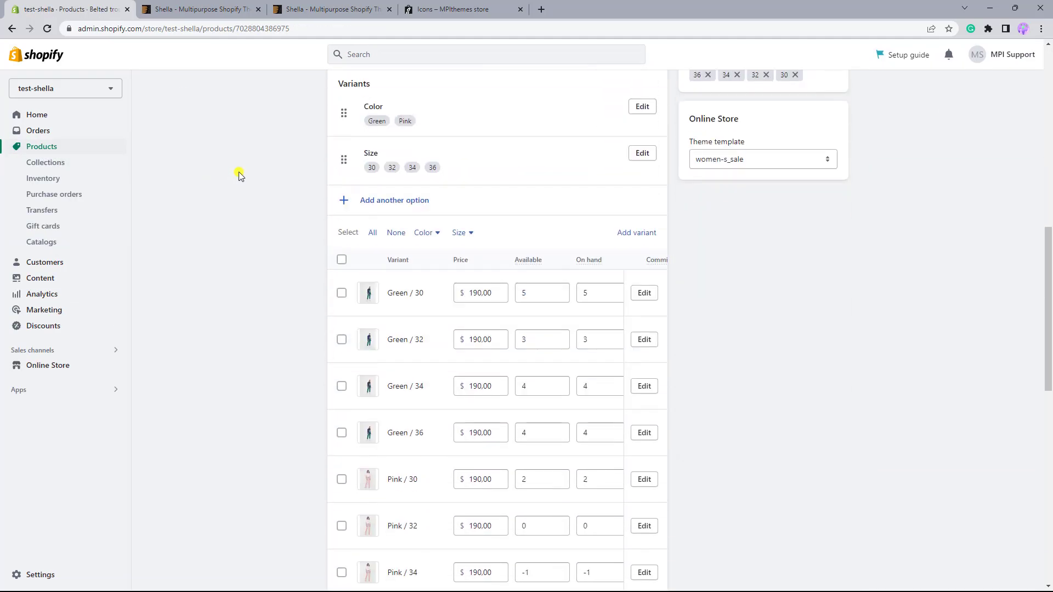
scroll(239, 172, down, 5)
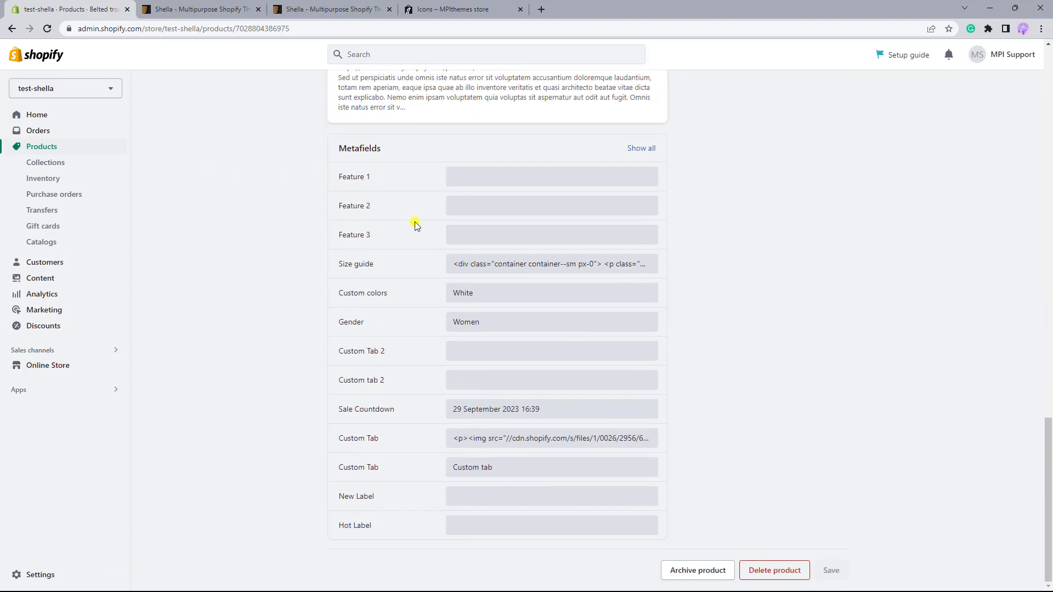
Assign entry theme-127 to the product's Feature 1 metafield and entry theme-142 to Feature 2.
click(478, 183)
click(479, 184)
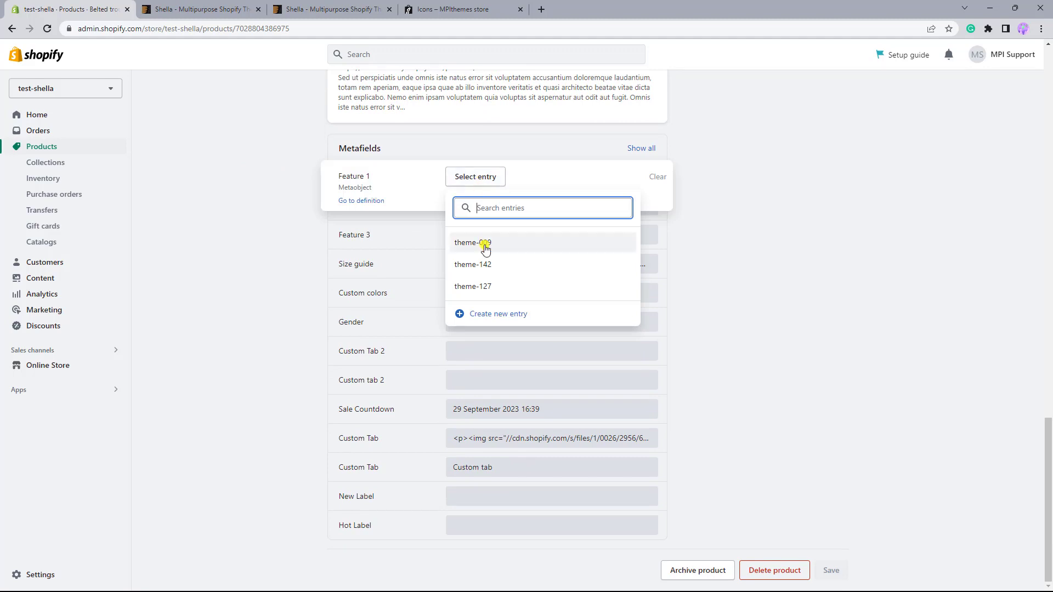
click(485, 286)
click(703, 183)
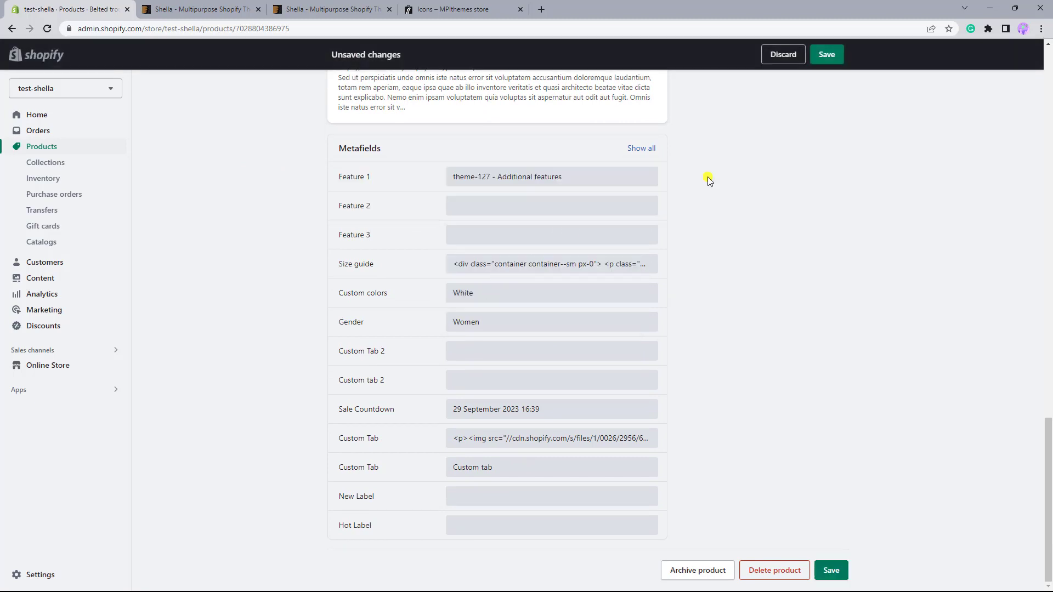
click(475, 208)
click(474, 211)
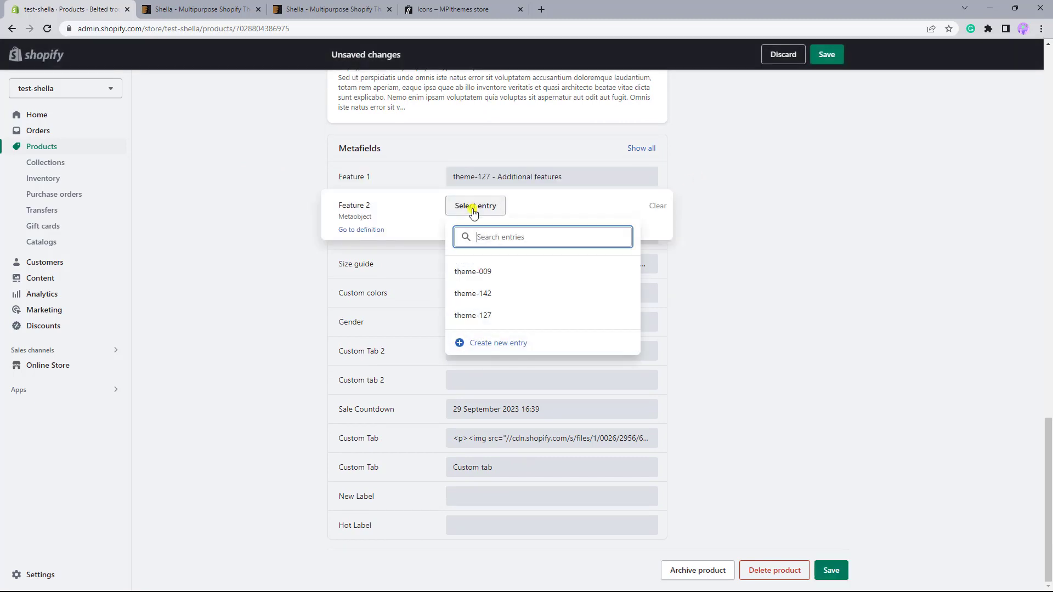
click(470, 293)
click(699, 207)
Assign entry theme-009 to the Feature 3 metafield and save the product.
click(499, 235)
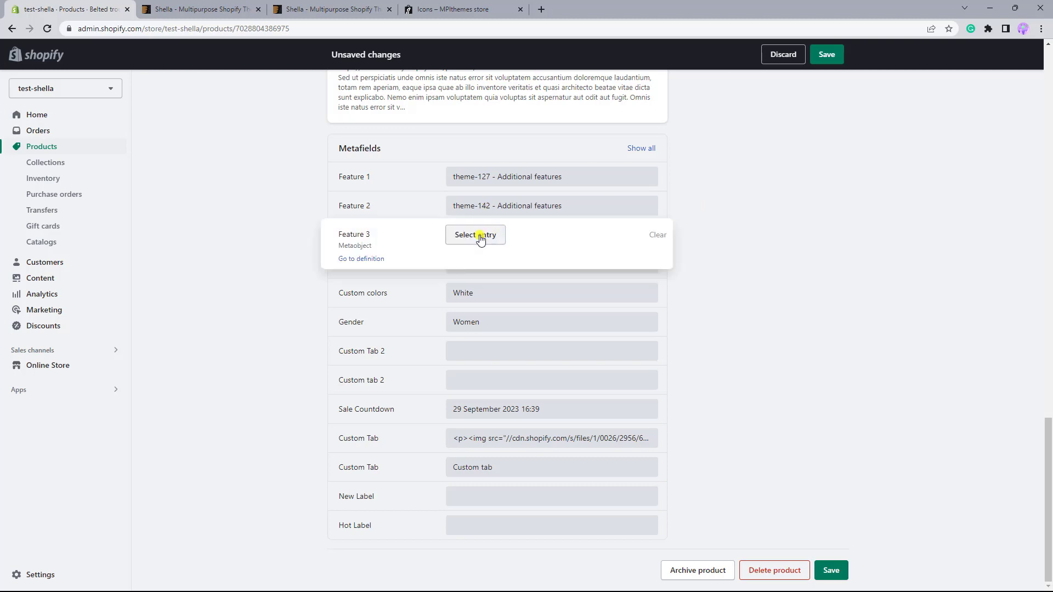
click(482, 234)
click(477, 301)
click(713, 223)
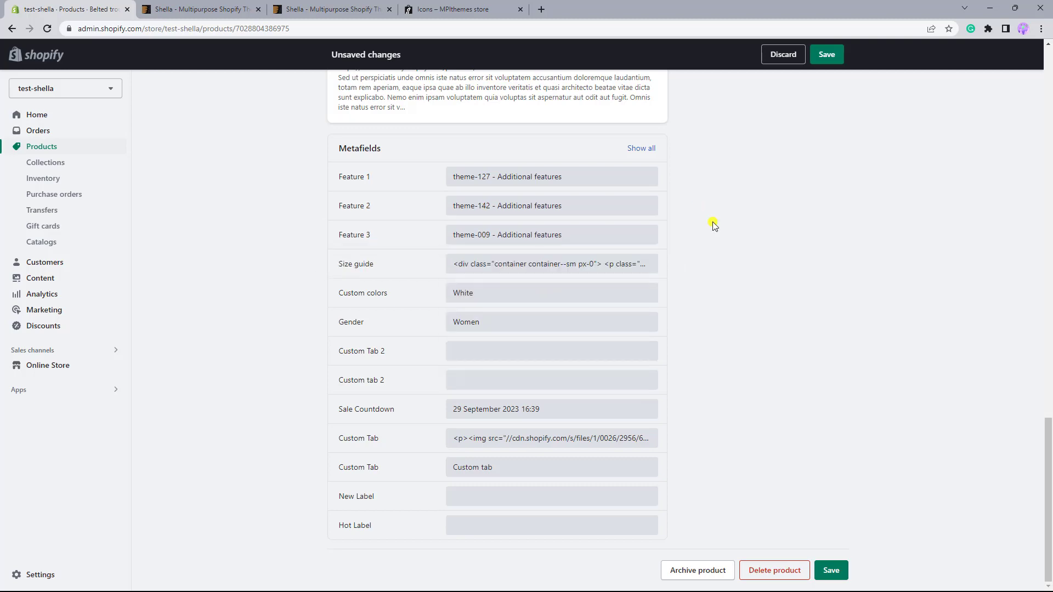
click(830, 570)
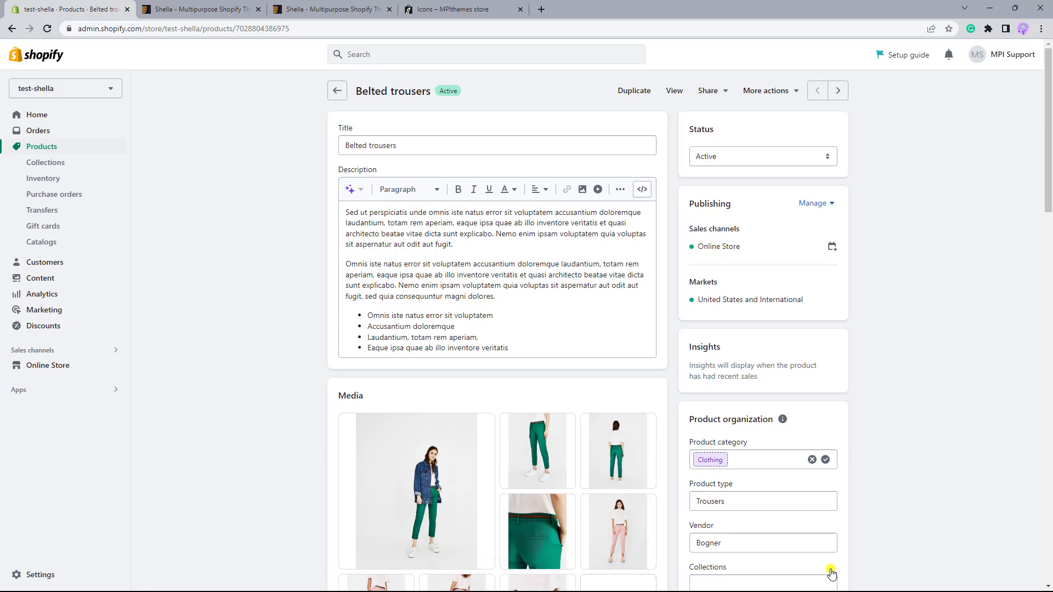
Open the current Shella theme for customization and load the women-s_sale product template.
click(73, 369)
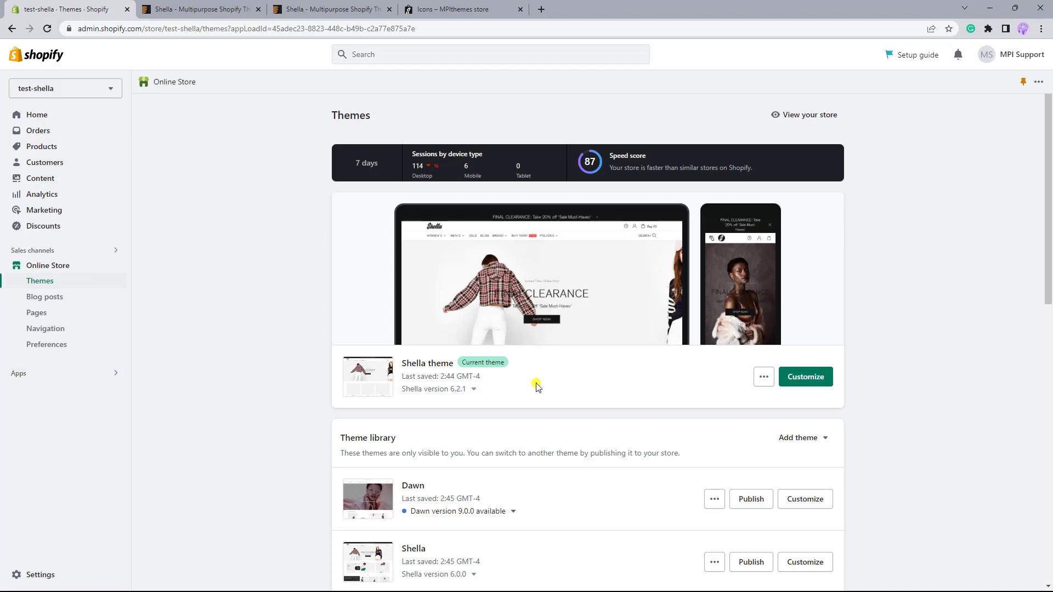
click(798, 383)
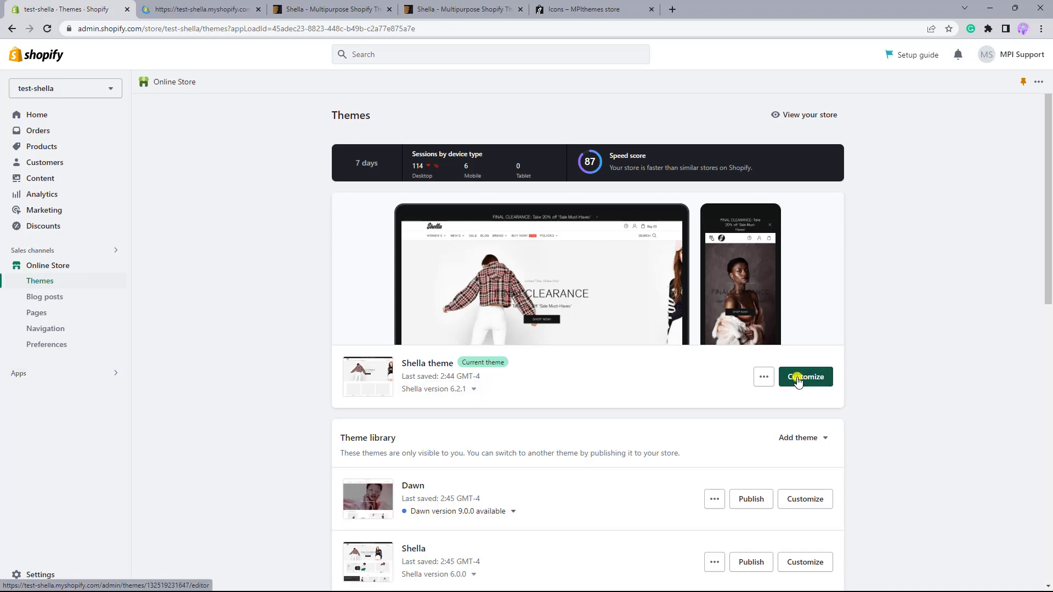
click(206, 5)
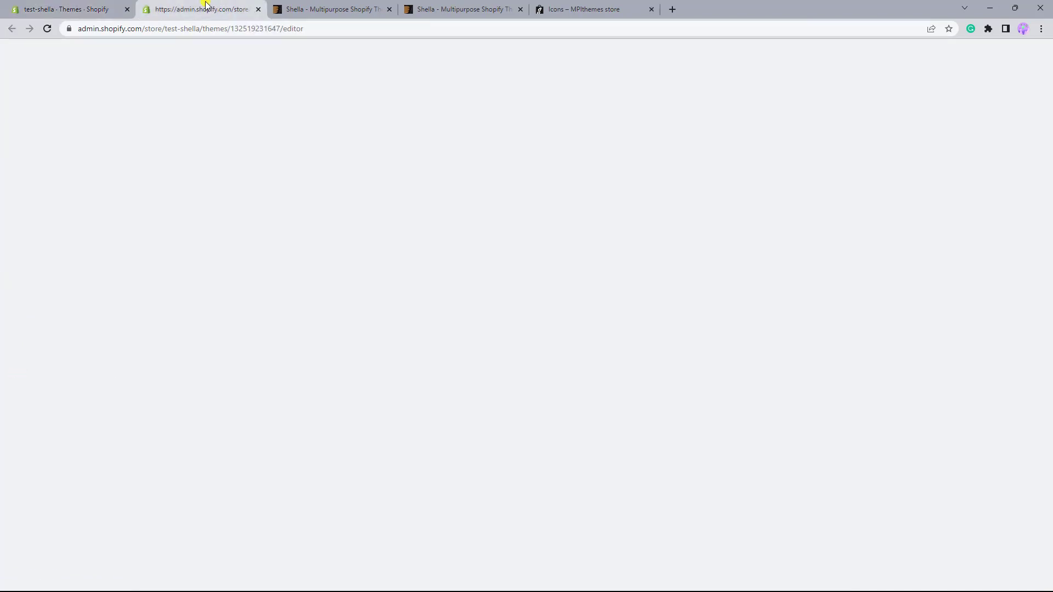
click(526, 58)
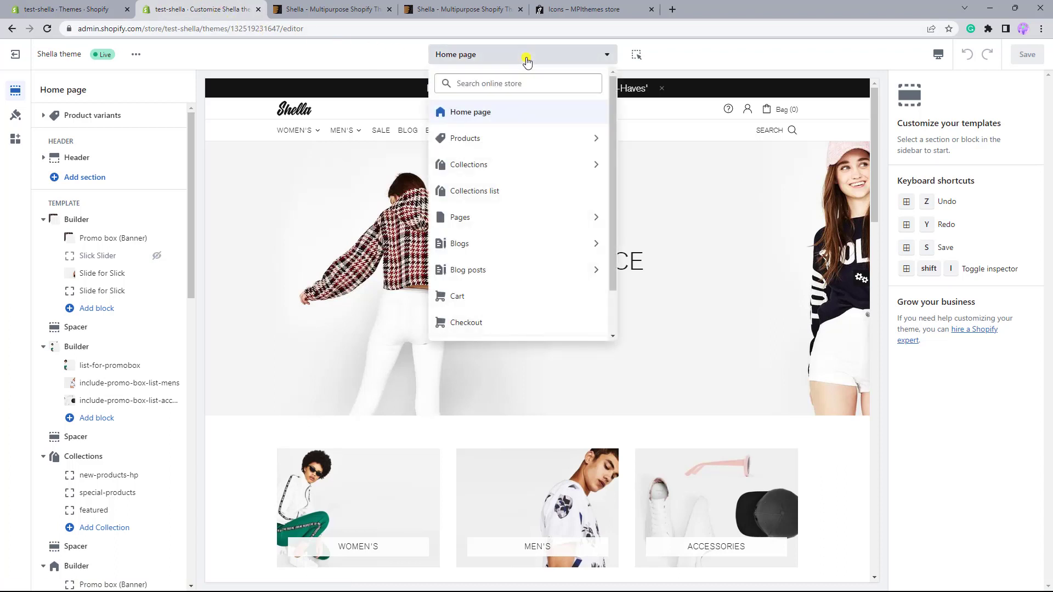
click(536, 140)
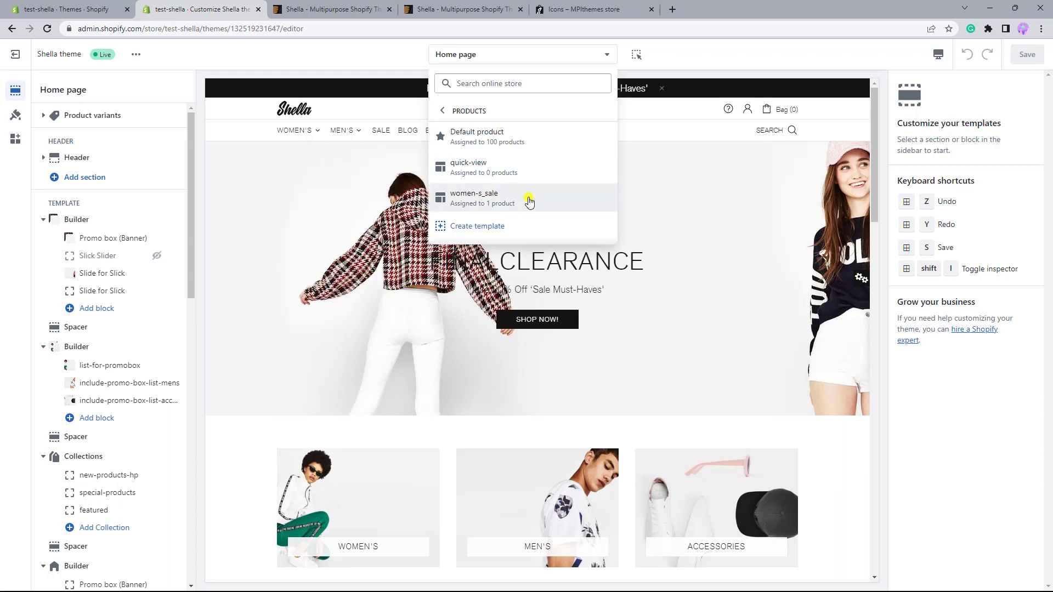
click(529, 202)
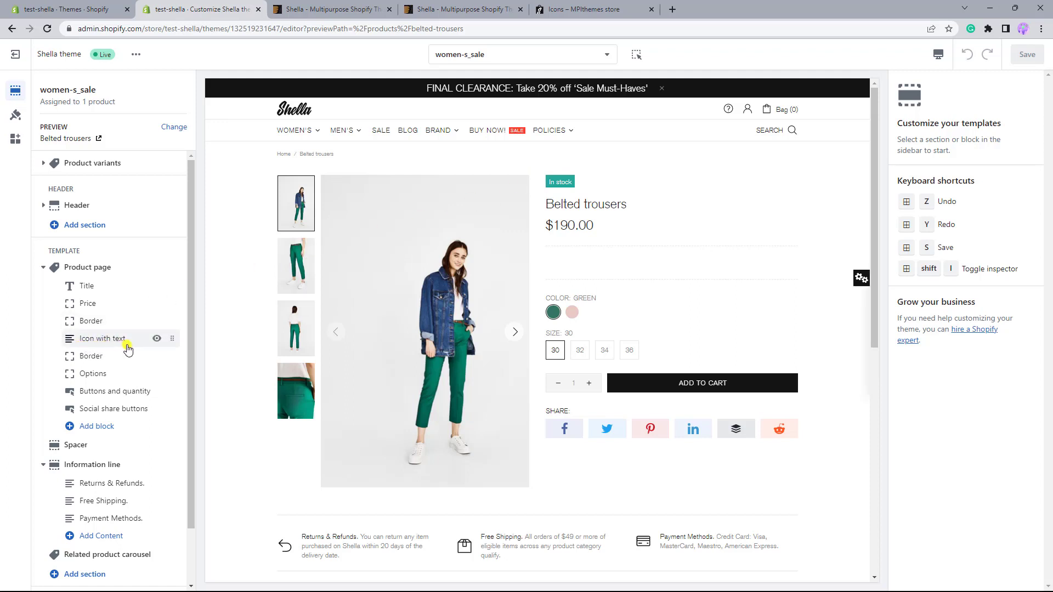
In Section #1 of the Icon with text block, connect Icon SVG to Feature 1's Icon and Text to Feature 1's Text.
click(107, 428)
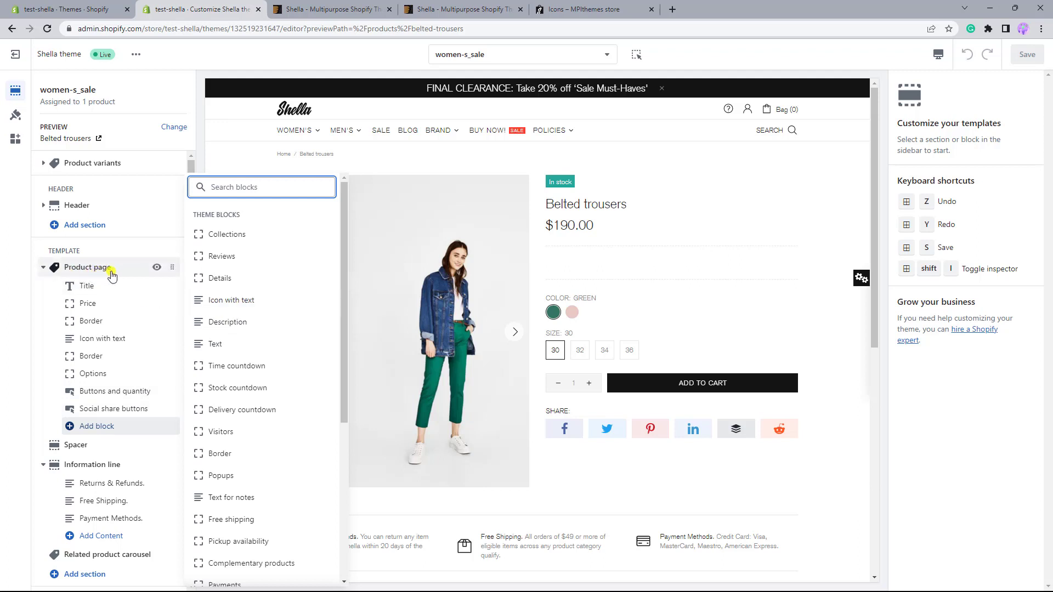
click(109, 345)
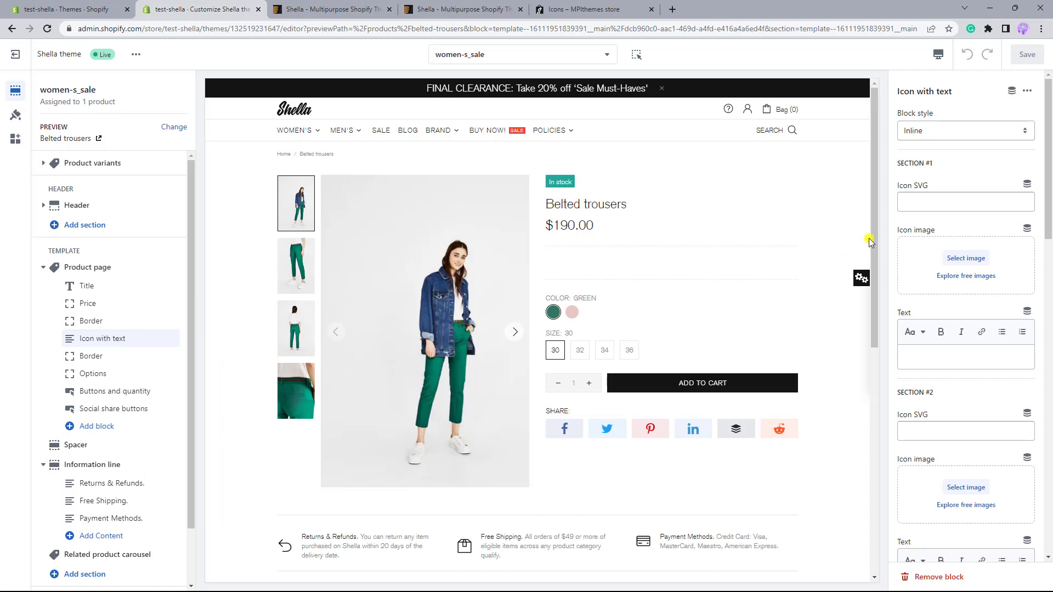
click(1028, 185)
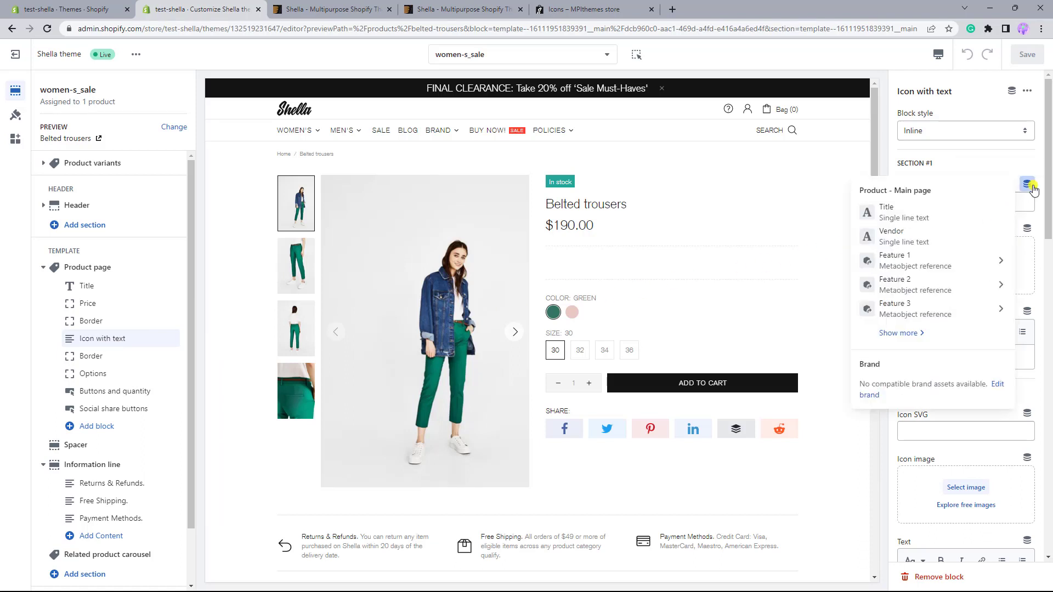
click(1002, 264)
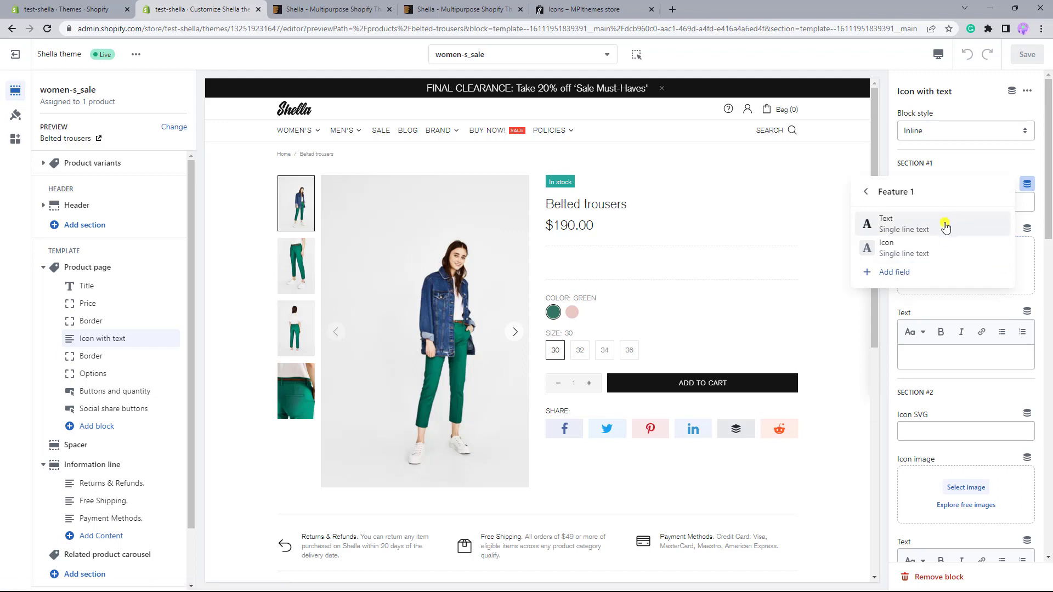
click(944, 250)
click(1026, 314)
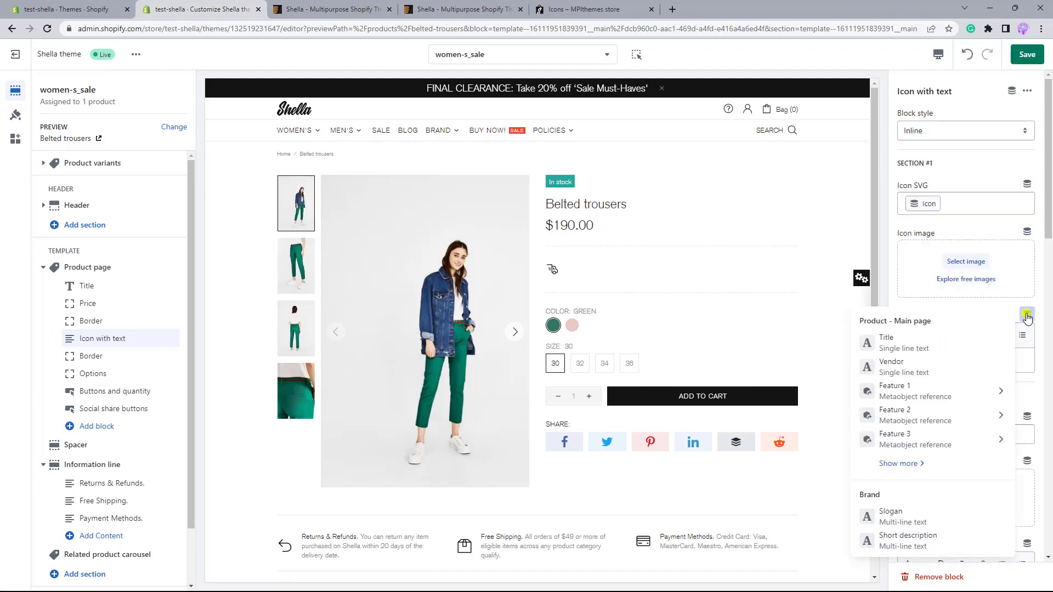
click(1003, 395)
click(994, 360)
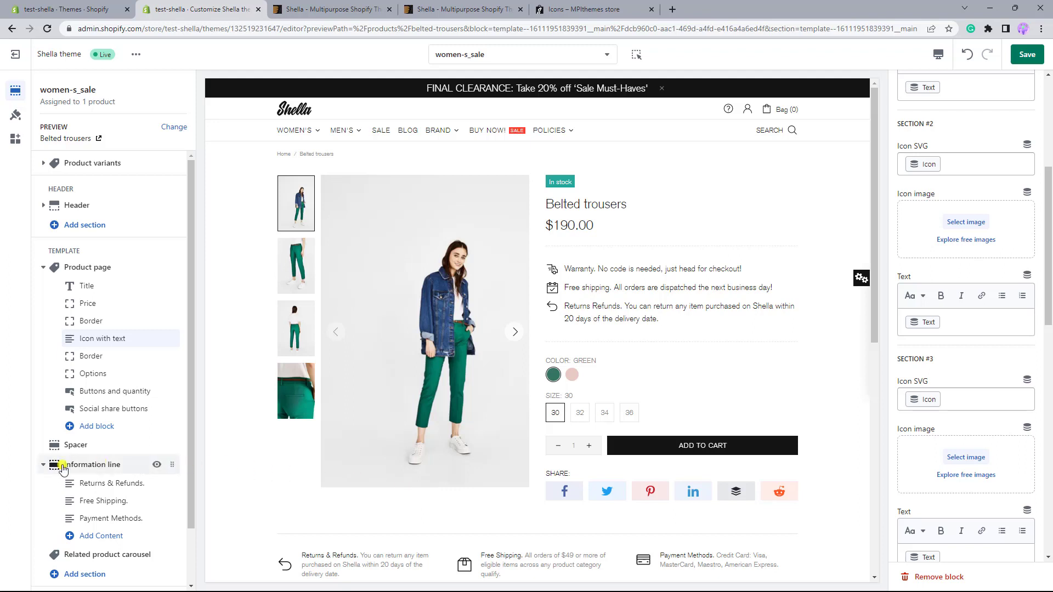
Replace the icon snippet name of the Information line's Returns & Refunds block with Feature 3's Icon field.
click(124, 485)
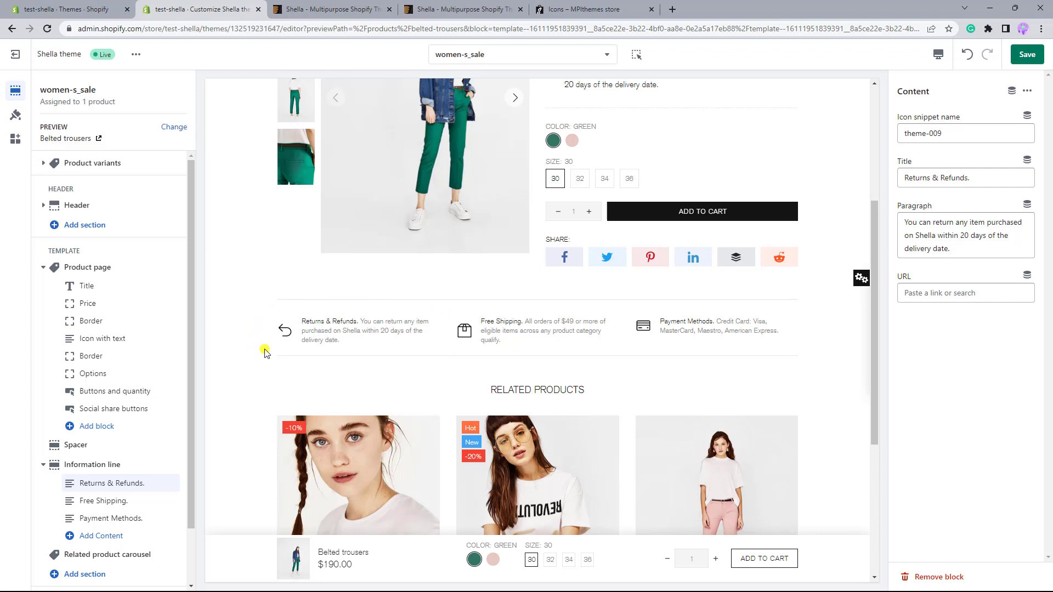
triple_click(918, 134)
key(BackSpace)
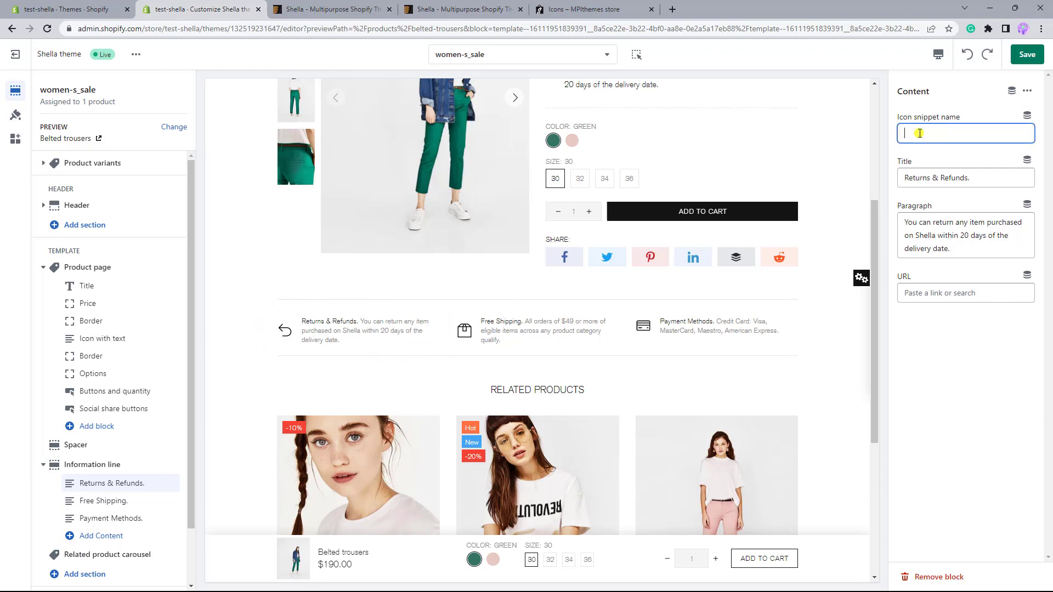
click(1027, 115)
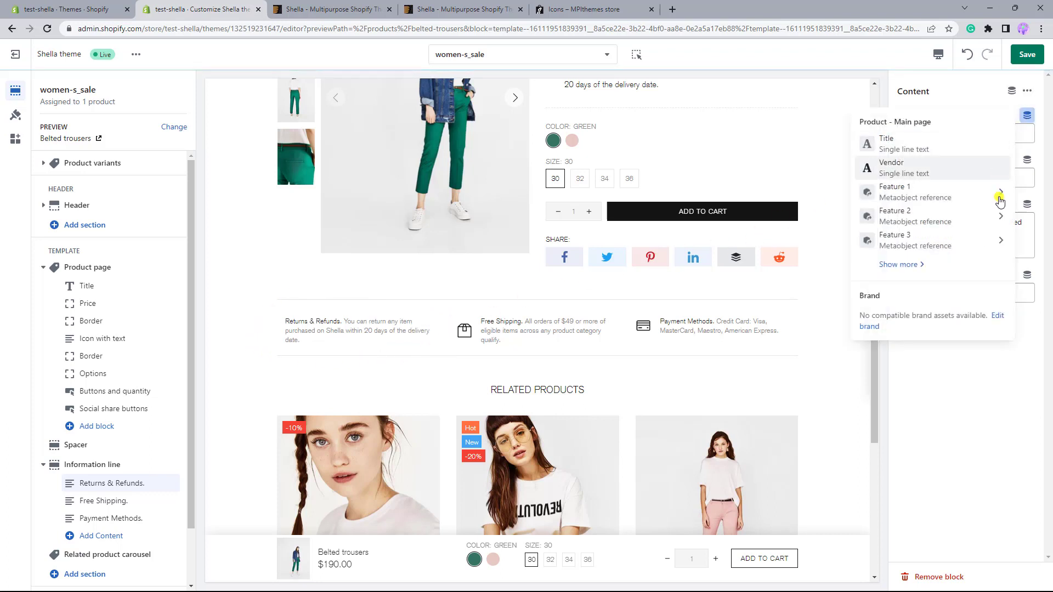
click(1005, 237)
click(978, 181)
Clear the block's title and connect its paragraph to Feature 3's Text field.
triple_click(882, 179)
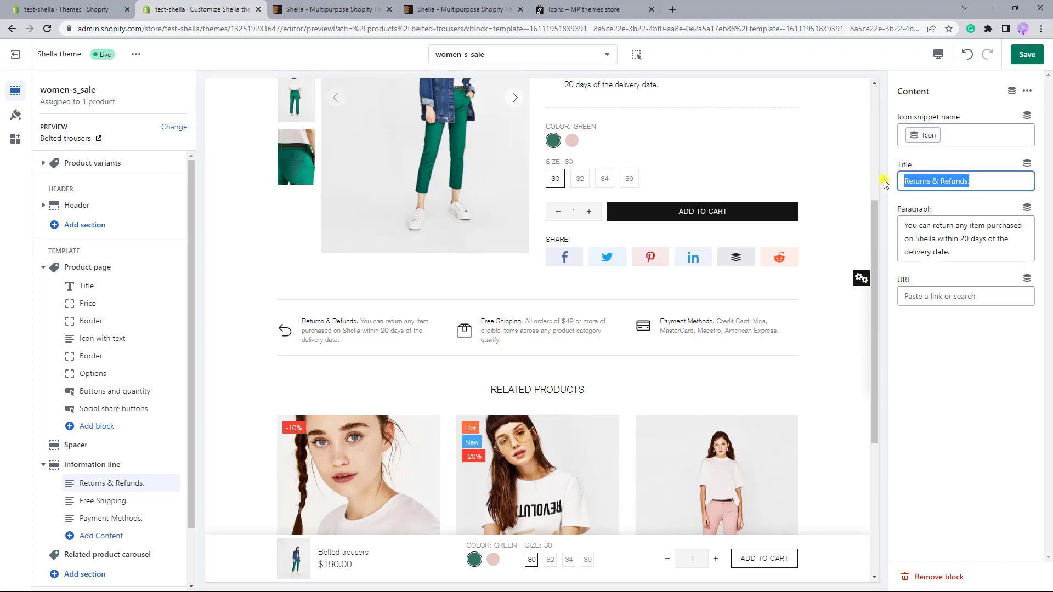
key(BackSpace)
click(1025, 209)
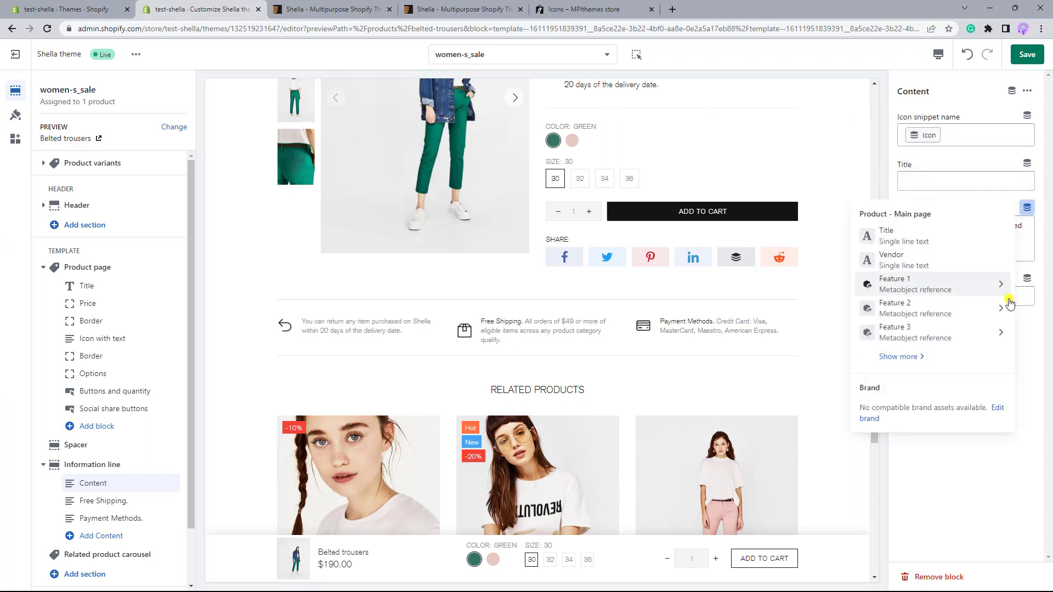
click(1006, 330)
click(963, 249)
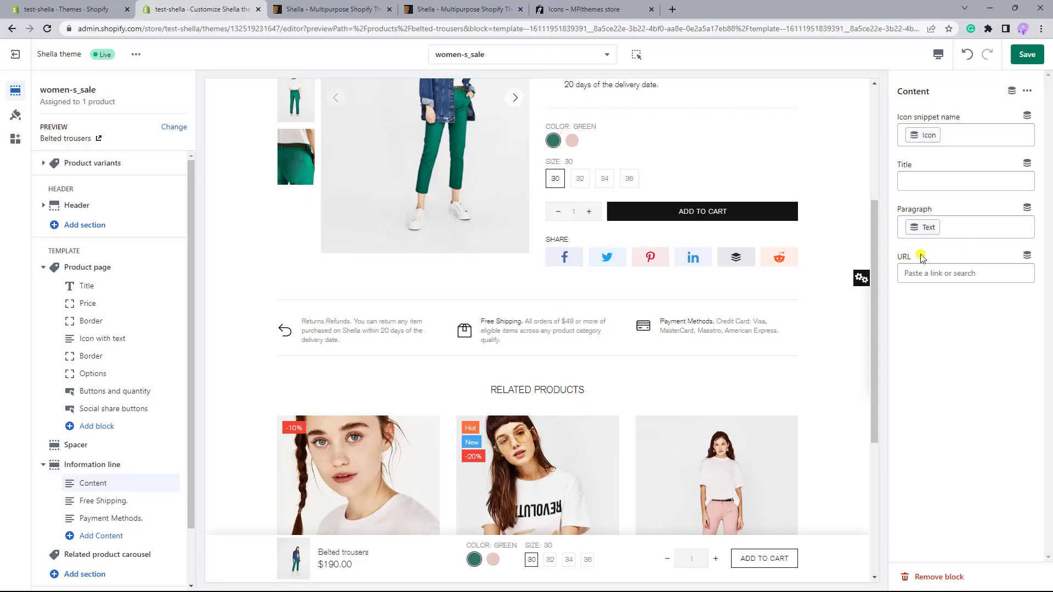
Check the block's URL setting and the product preview, and save the women-s_sale template.
drag(913, 256, 891, 258)
click(908, 324)
scroll(735, 333, up, 2)
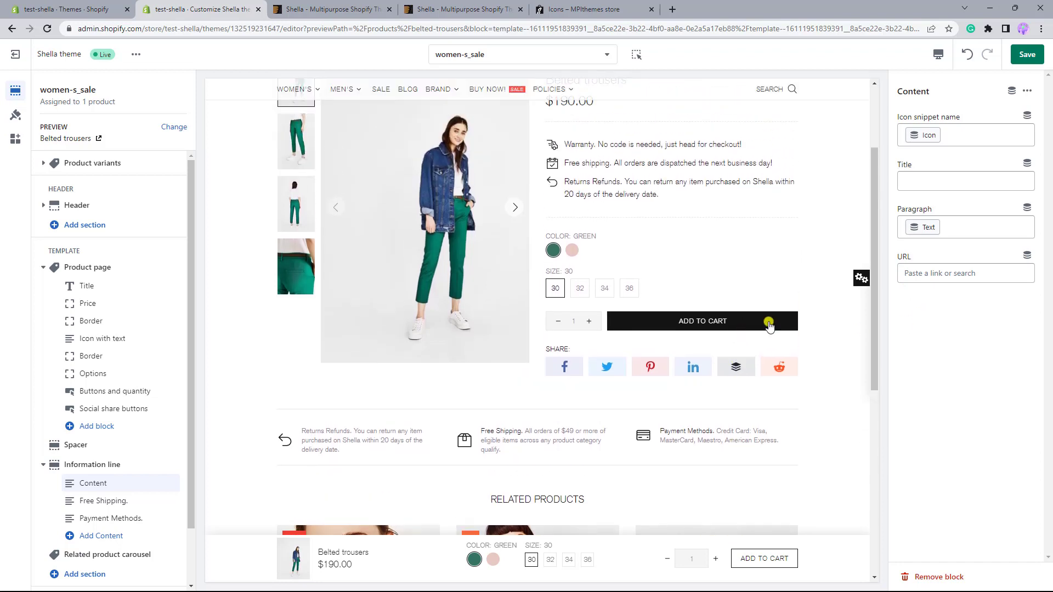
click(1025, 59)
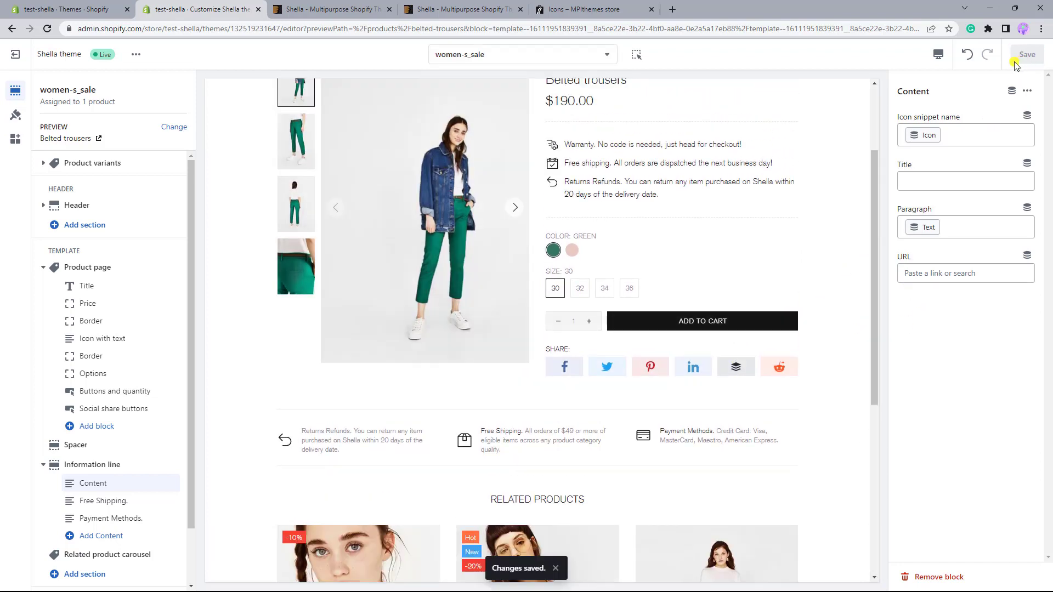
Switch to the store admin, search for "data" to reach Metaobjects, and open the Additional features definition.
click(93, 13)
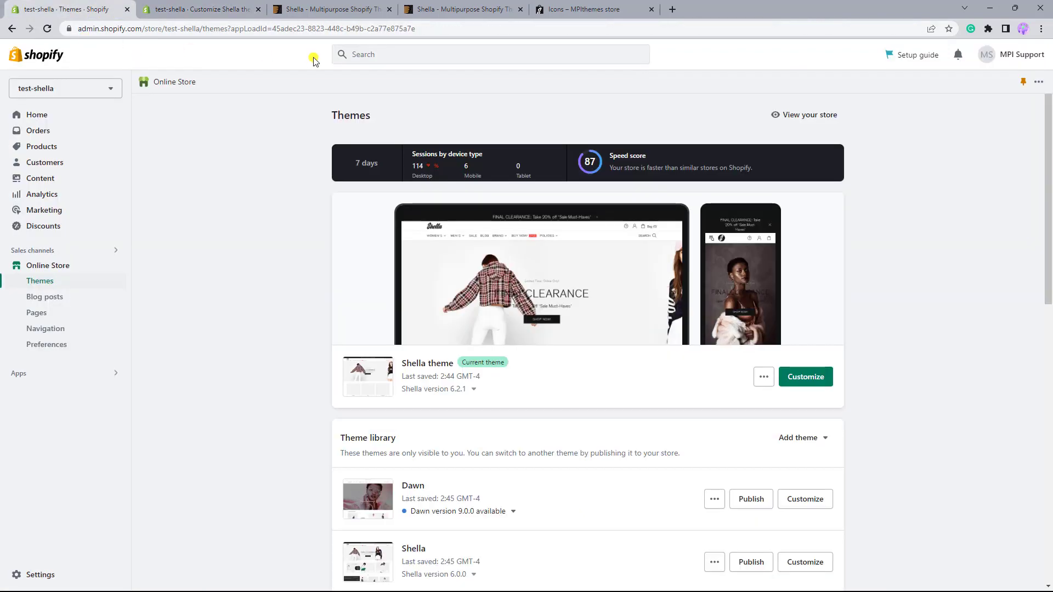
click(372, 57)
text(data)
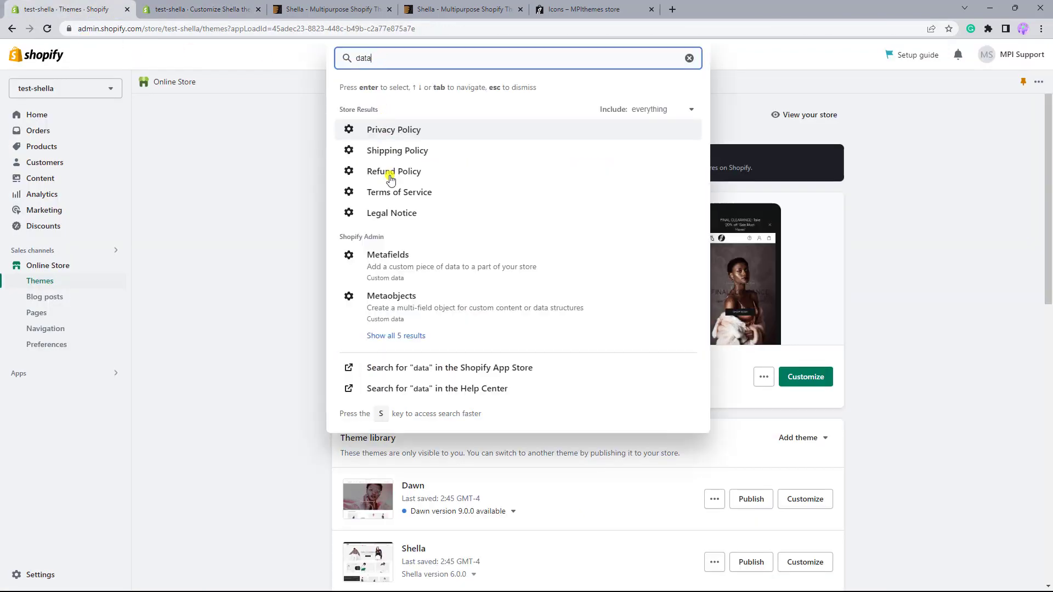
click(409, 303)
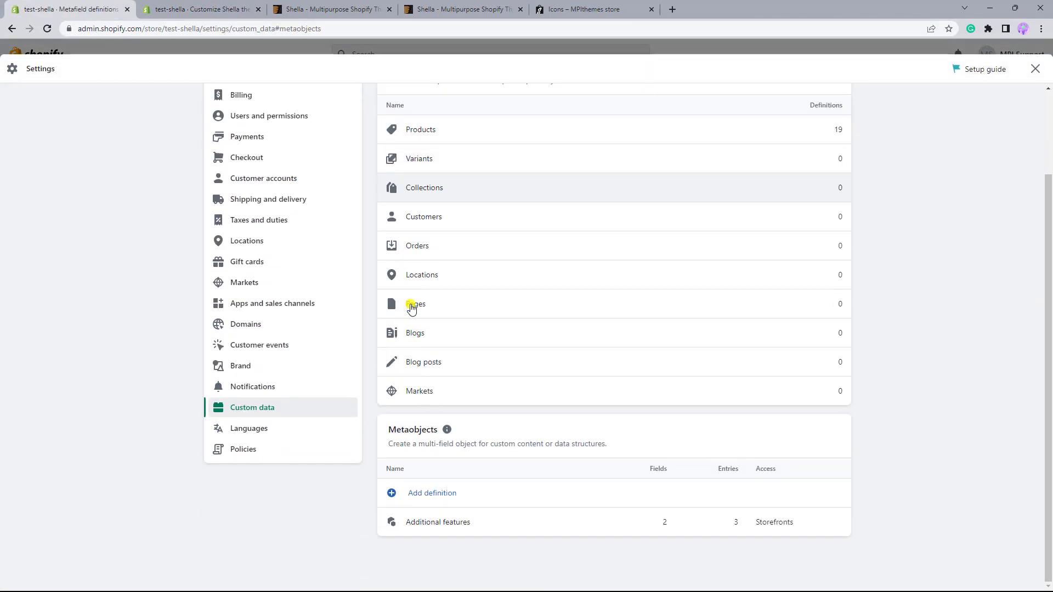
click(431, 525)
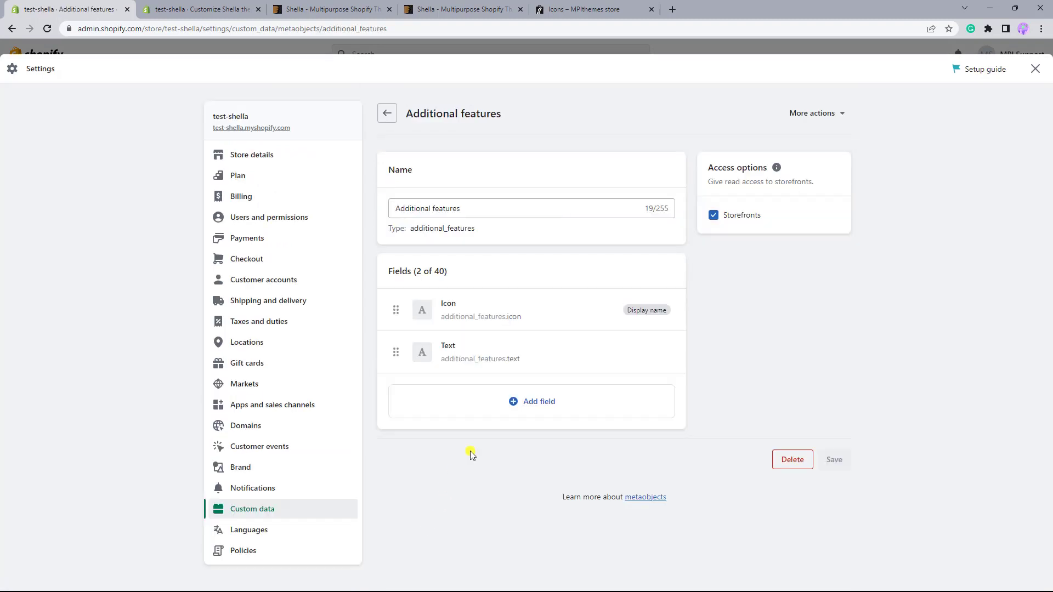
Add a one-value URL field named Link to the Additional features definition and save it.
click(517, 402)
scroll(527, 338, down, 3)
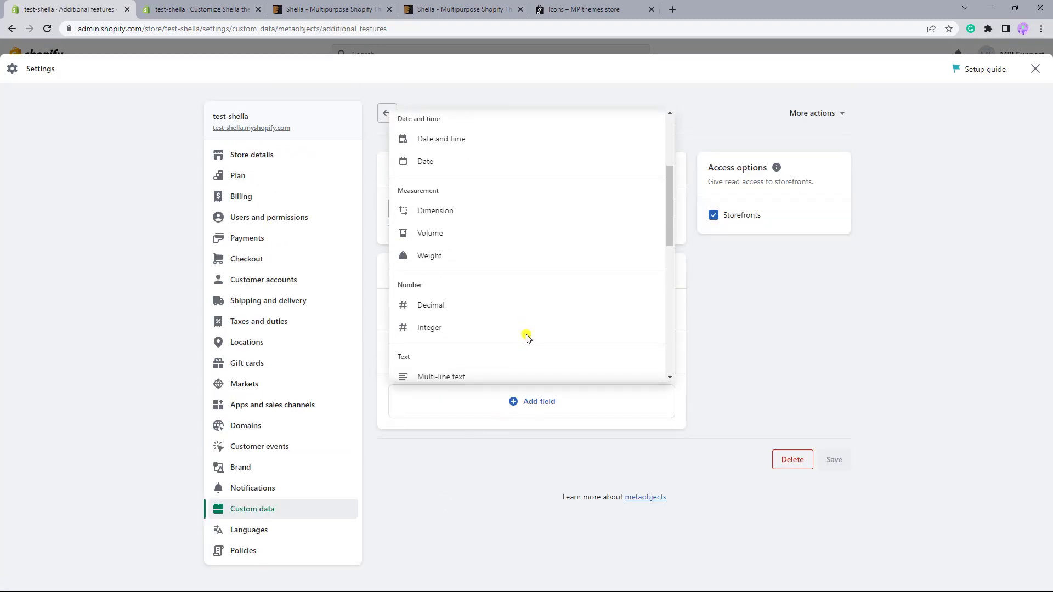
scroll(527, 337, down, 5)
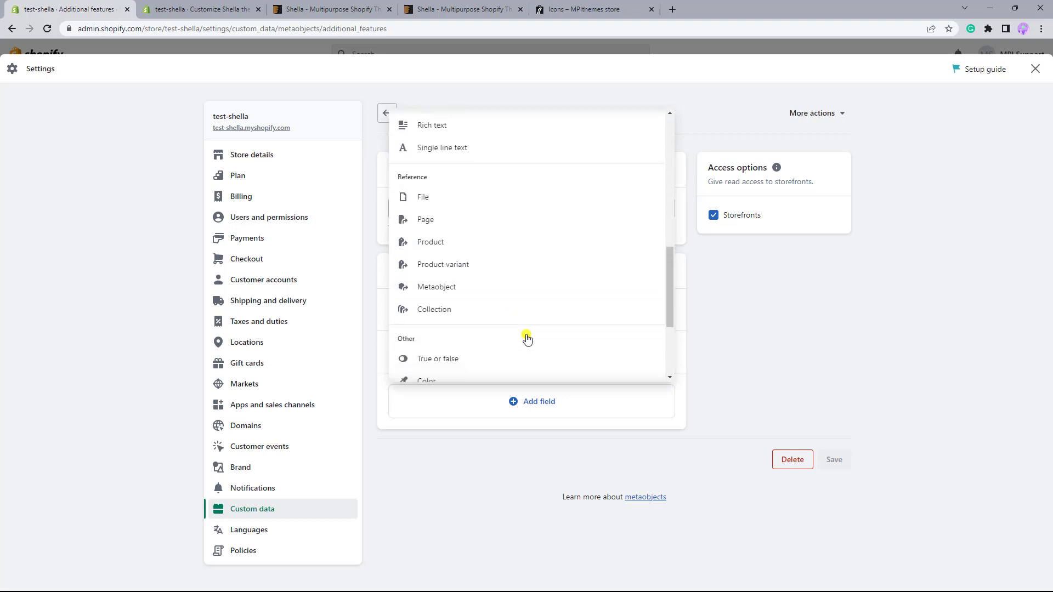
scroll(525, 337, down, 2)
click(462, 314)
text(Link)
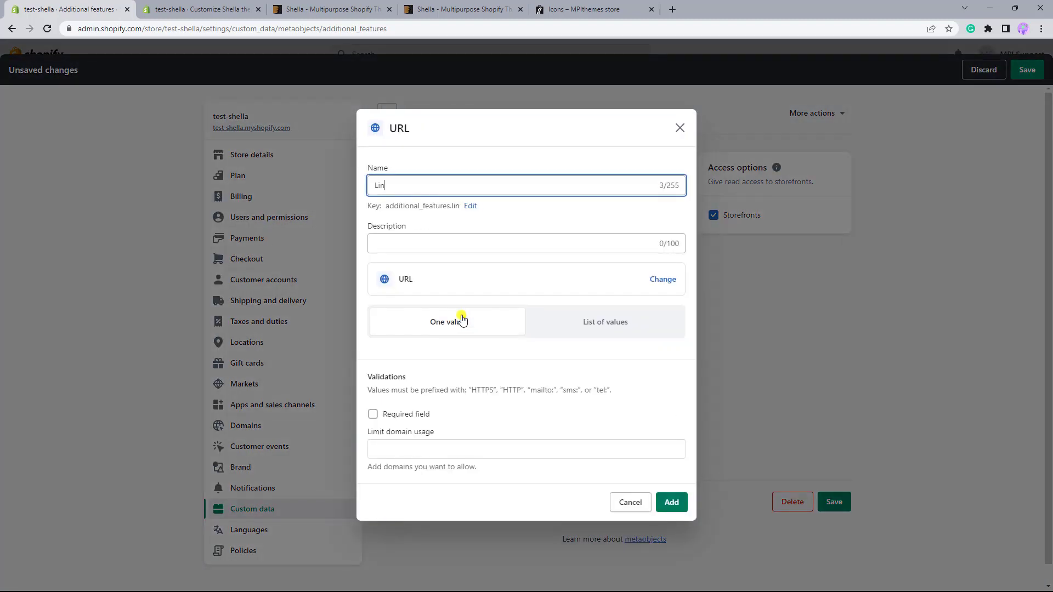
click(671, 501)
click(834, 502)
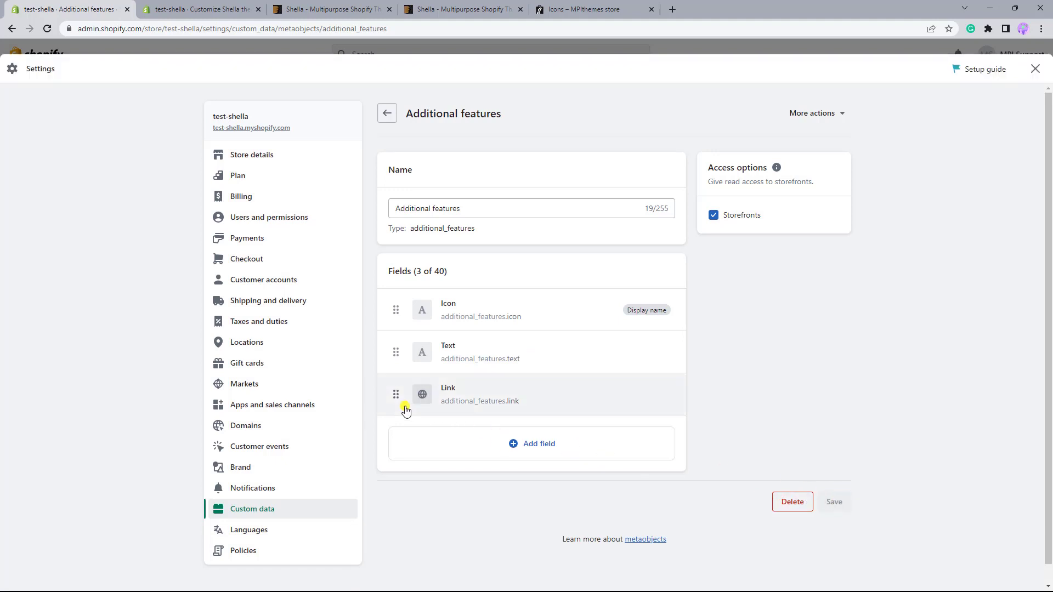
click(1034, 70)
click(63, 178)
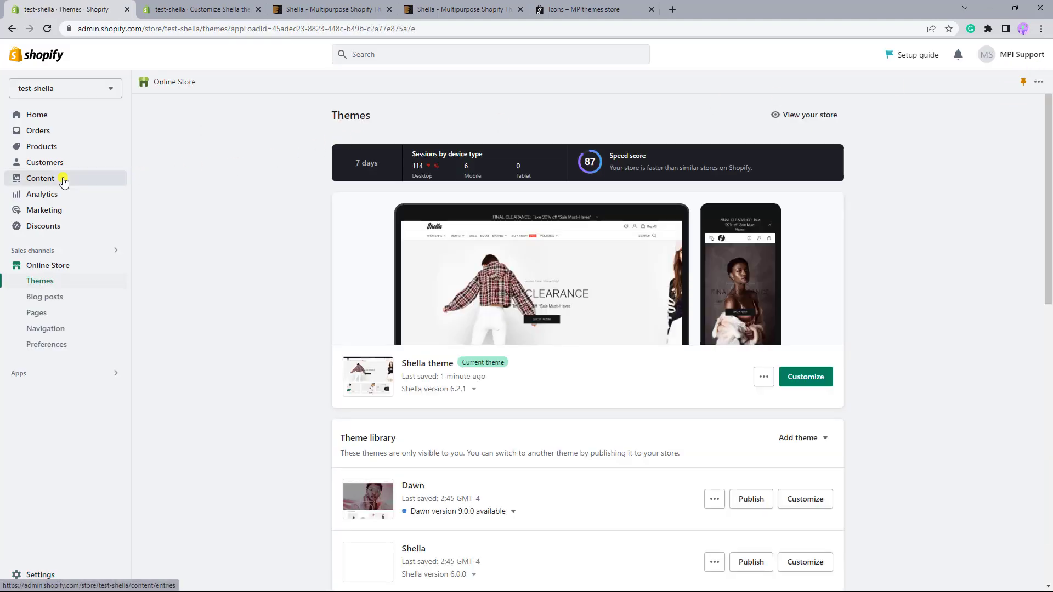
click(197, 174)
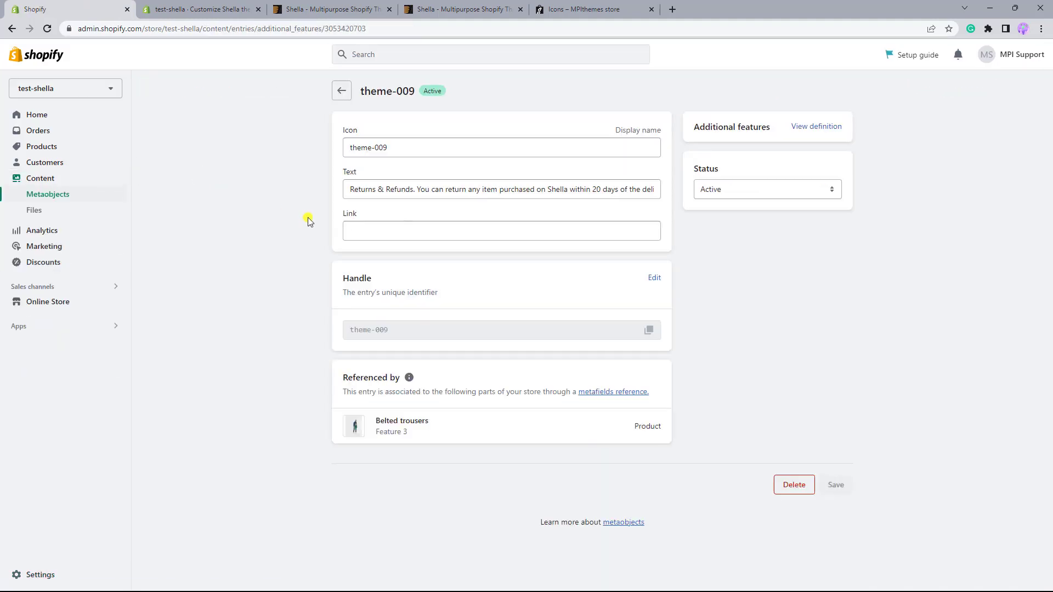
click(351, 227)
text(https://test-shella.myshopify.com/pages/customer-service)
Set the entry's Icon to theme-144 and Text to "We will beat any price. We back all products with a 14 days guarantee." and save it.
click(385, 148)
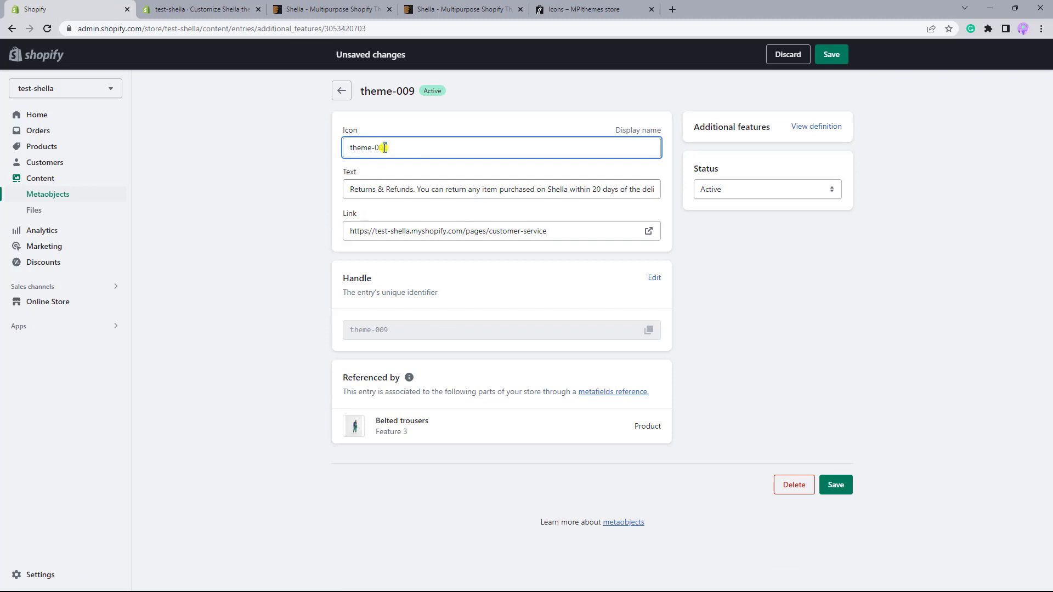
click(349, 189)
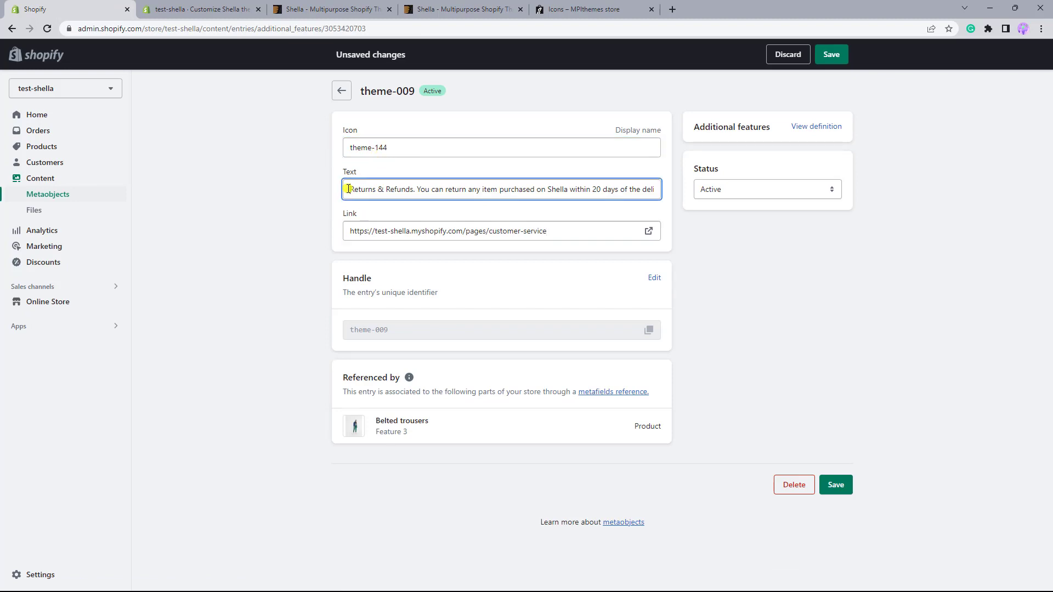
key(ctrl+a)
text(We will beat any price. We back all products with a 14 days guarantee.)
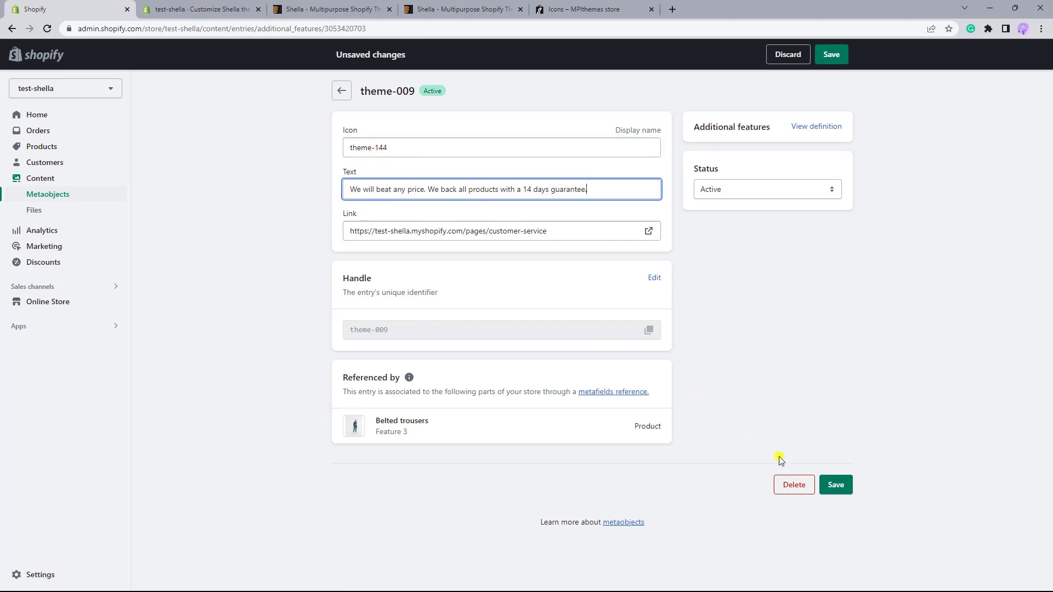
click(835, 485)
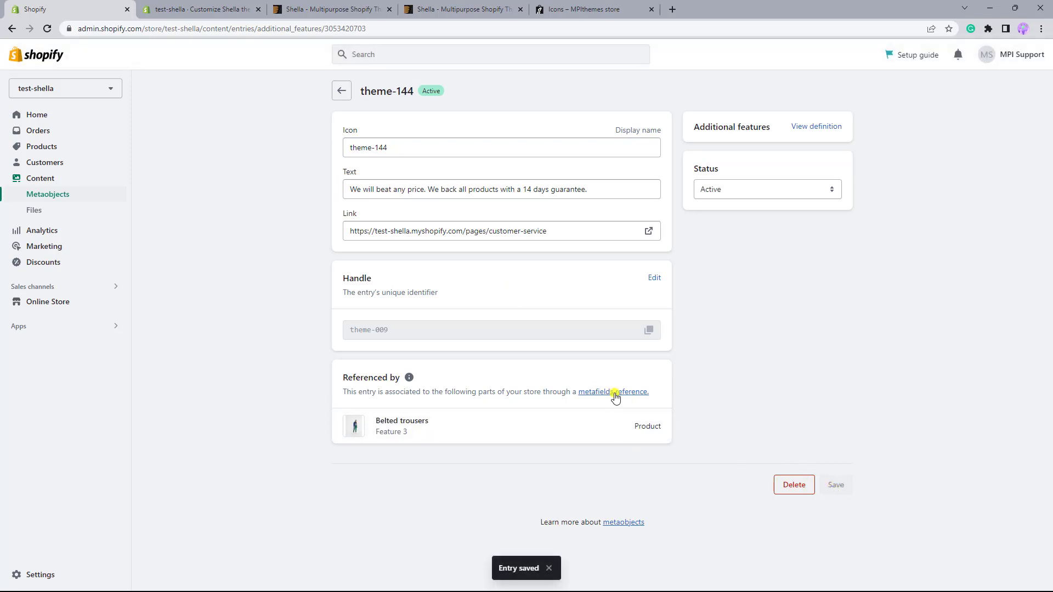
Return to the theme editor, reload it, connect the Information line block's URL to Feature 3's Link, and save the template.
click(42, 31)
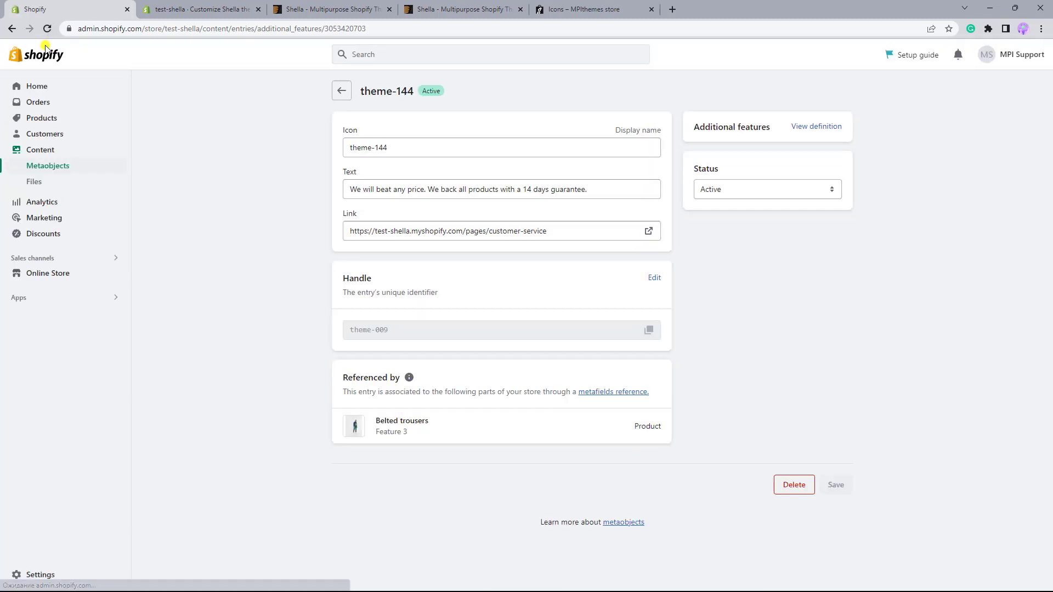
click(207, 9)
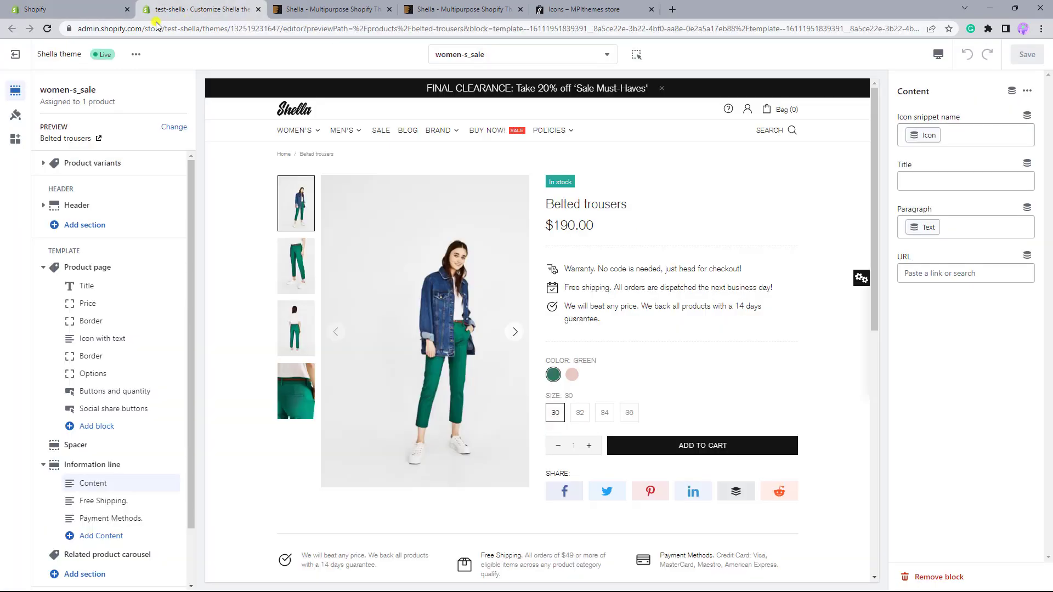
click(47, 30)
click(1026, 256)
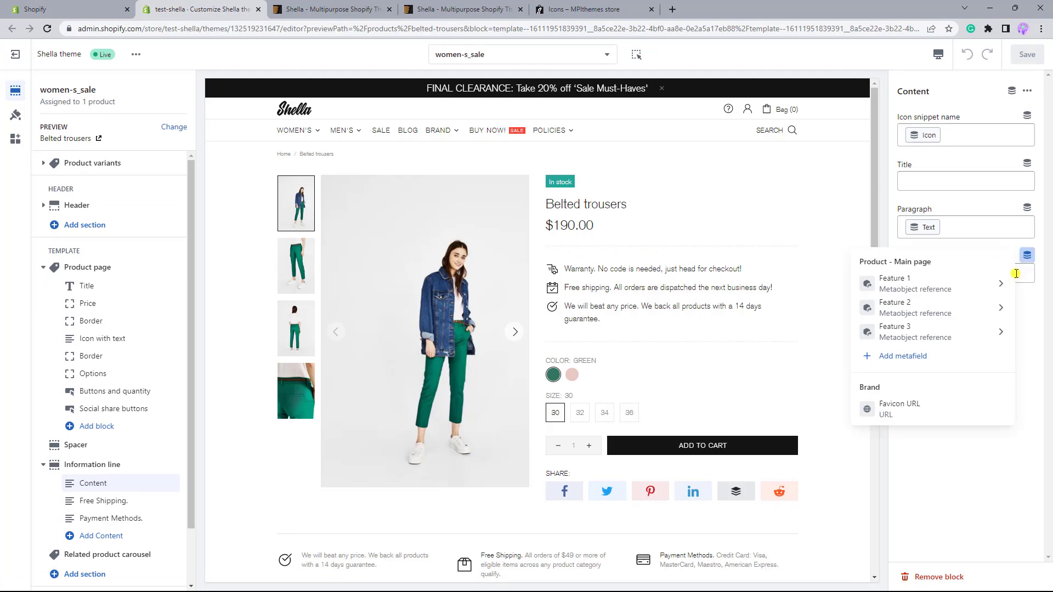
click(1001, 341)
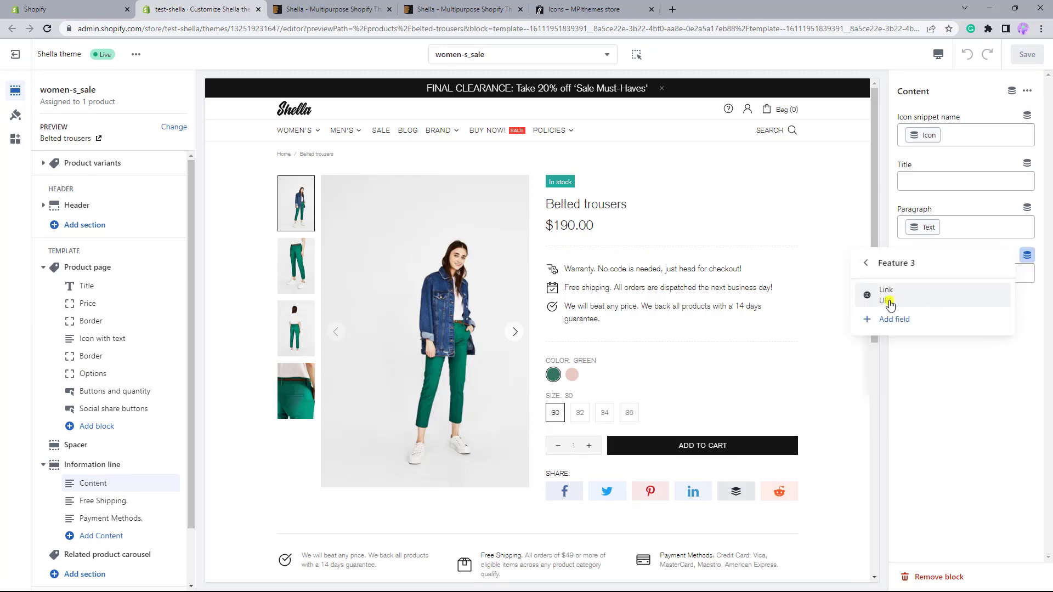
click(889, 301)
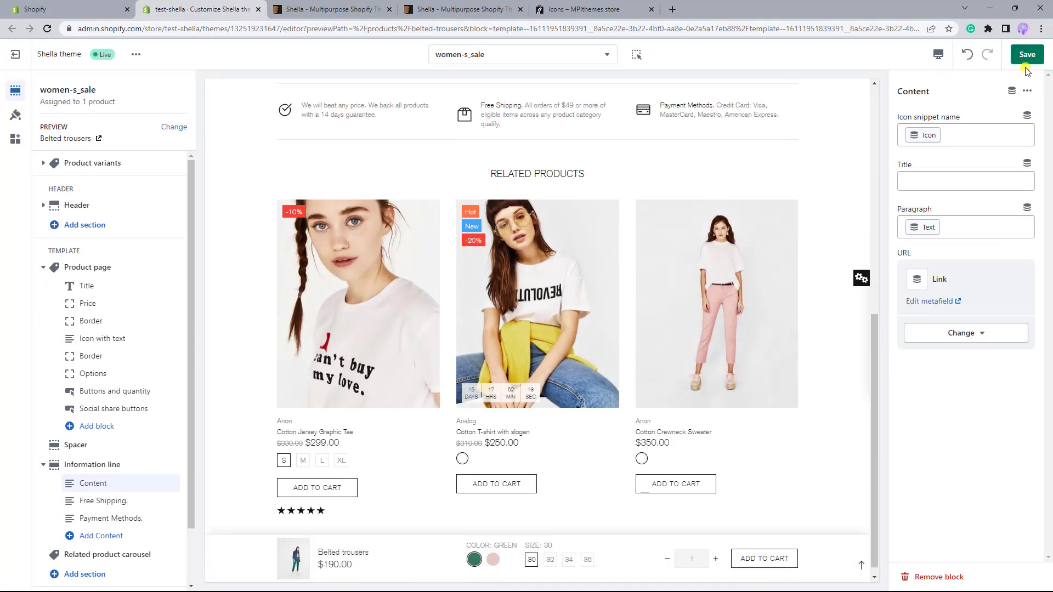
click(1025, 61)
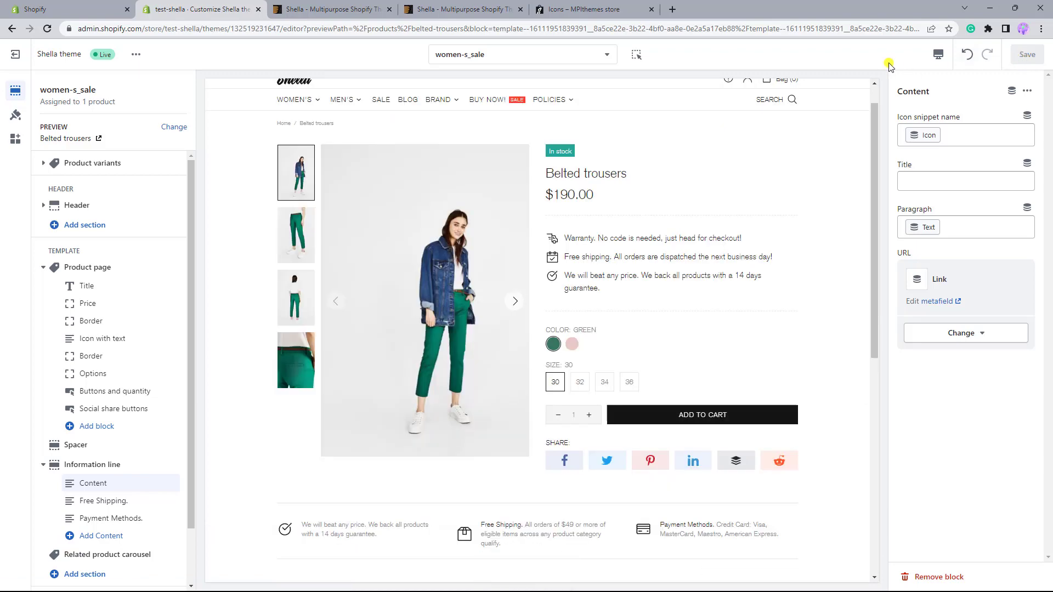
View the live store's Belted trousers product from the Sale collection, test the information line's link to the Customer Service page, and return to the product.
click(135, 54)
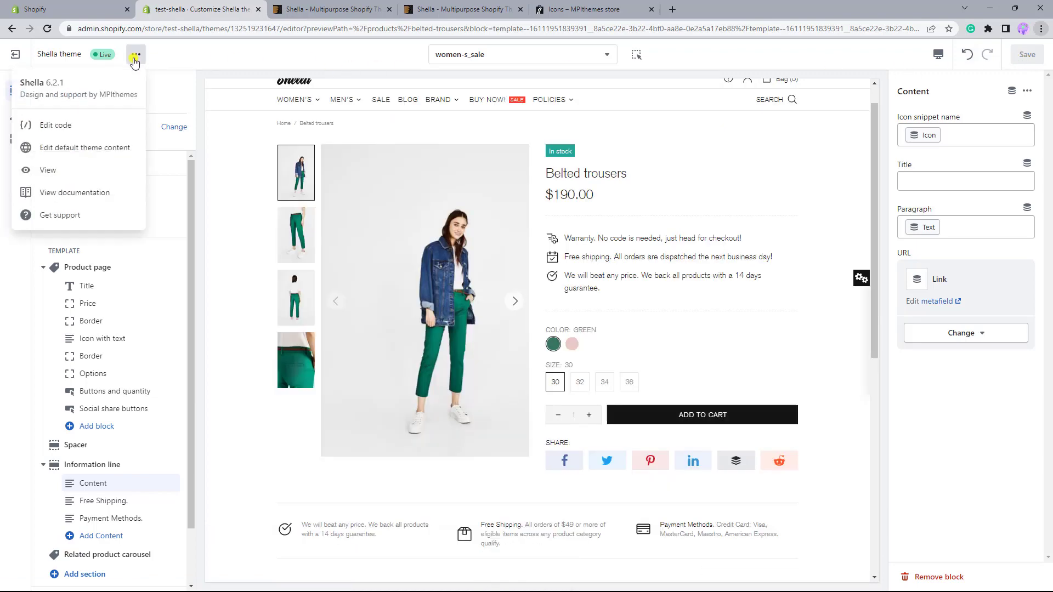
click(68, 176)
click(334, 12)
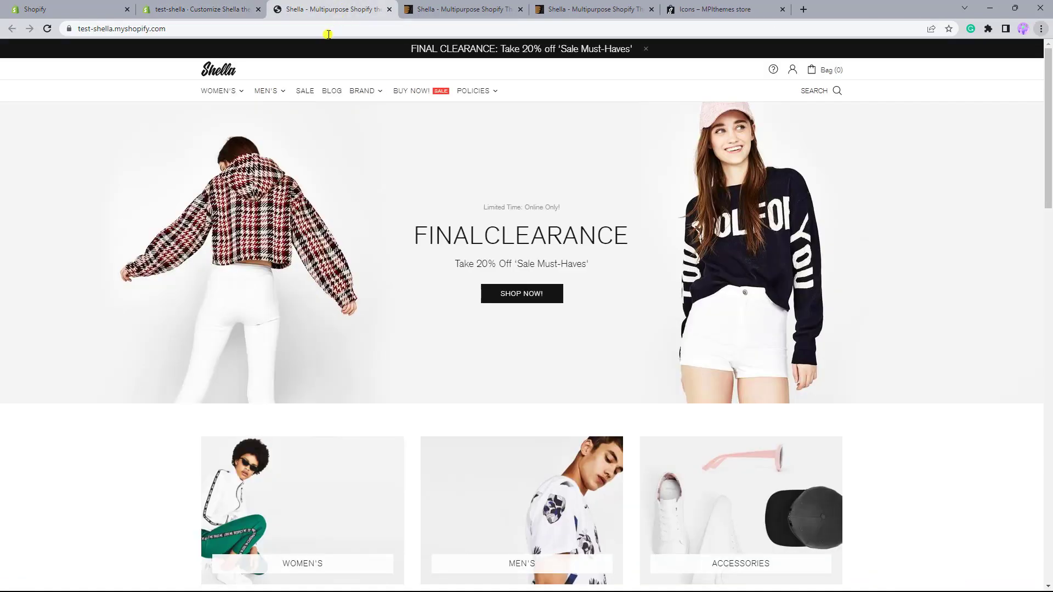
click(305, 91)
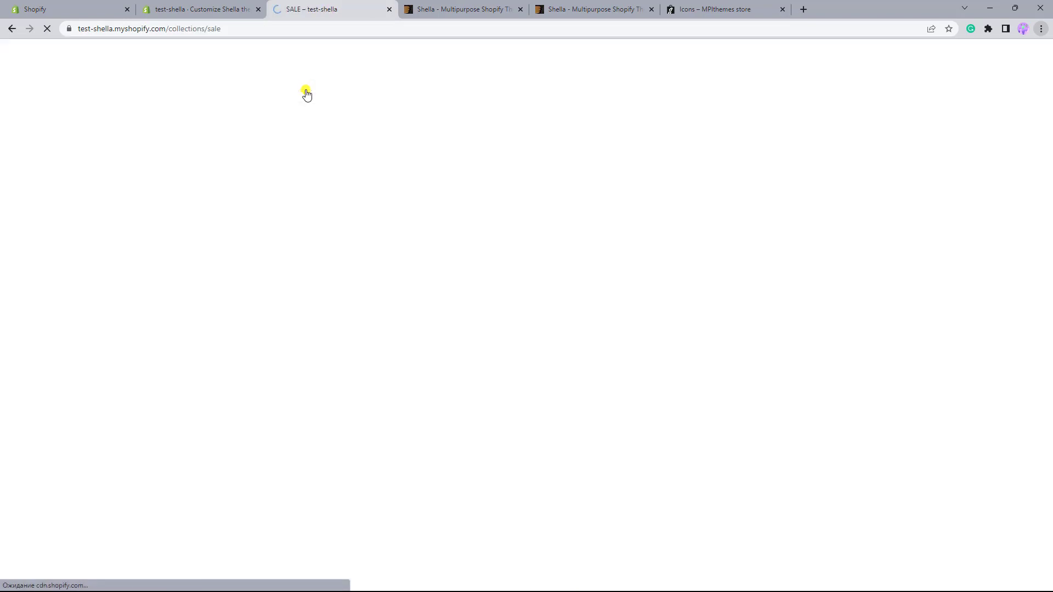
click(765, 276)
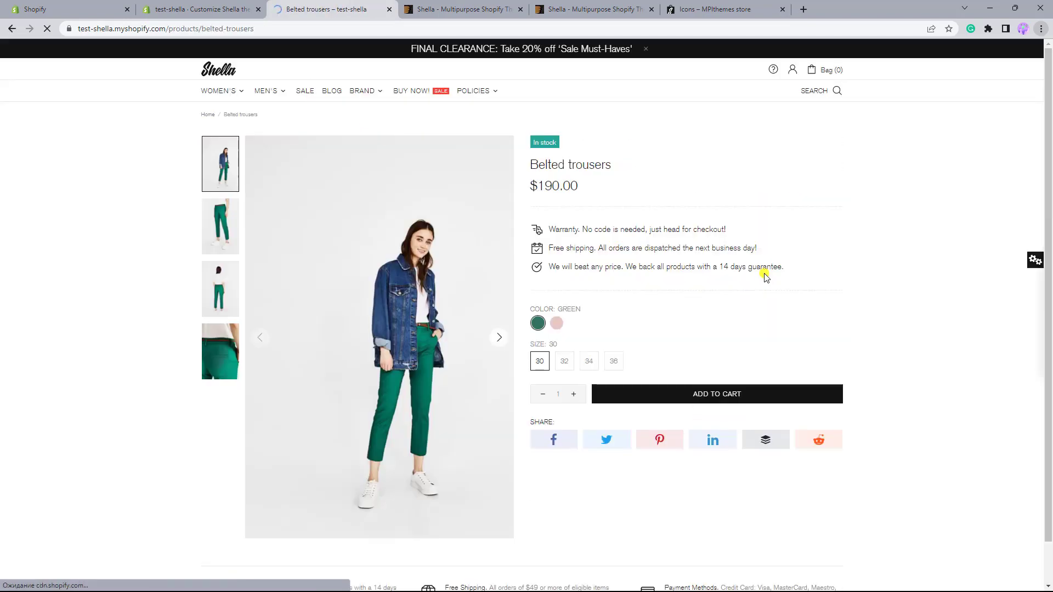
scroll(765, 277, down, 2)
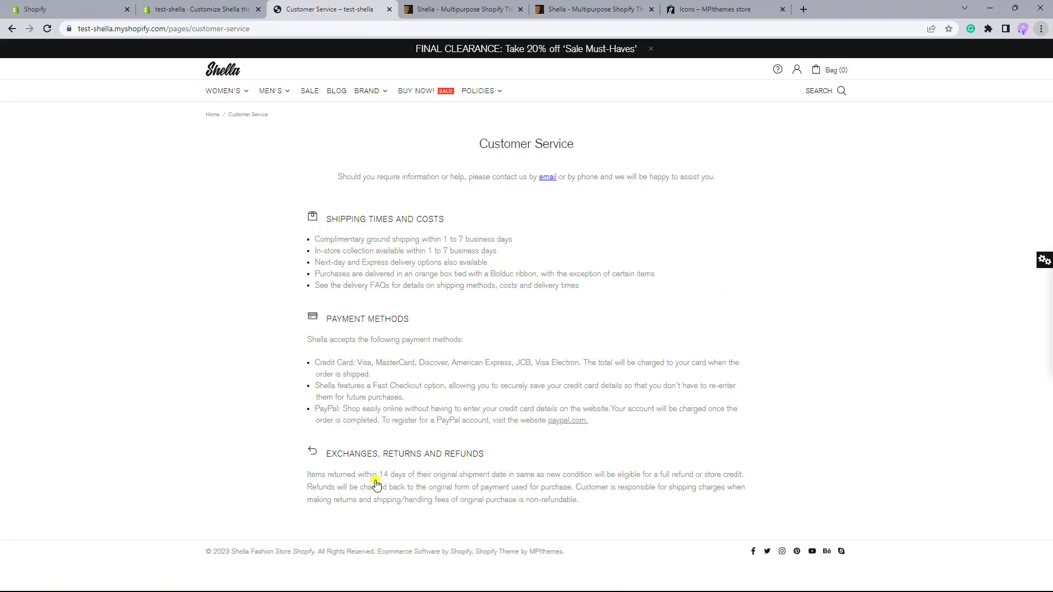
click(13, 29)
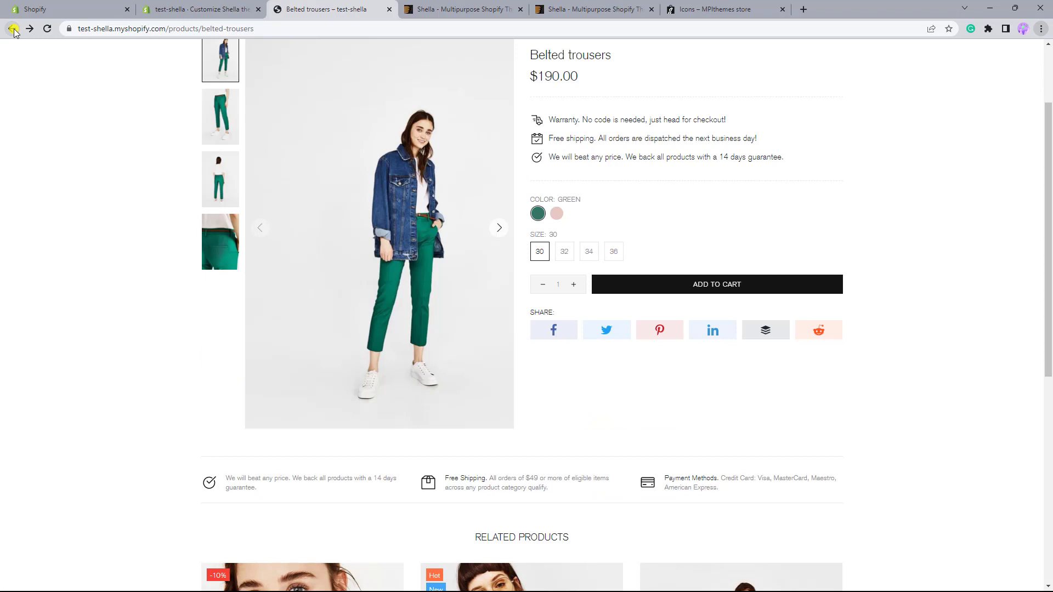